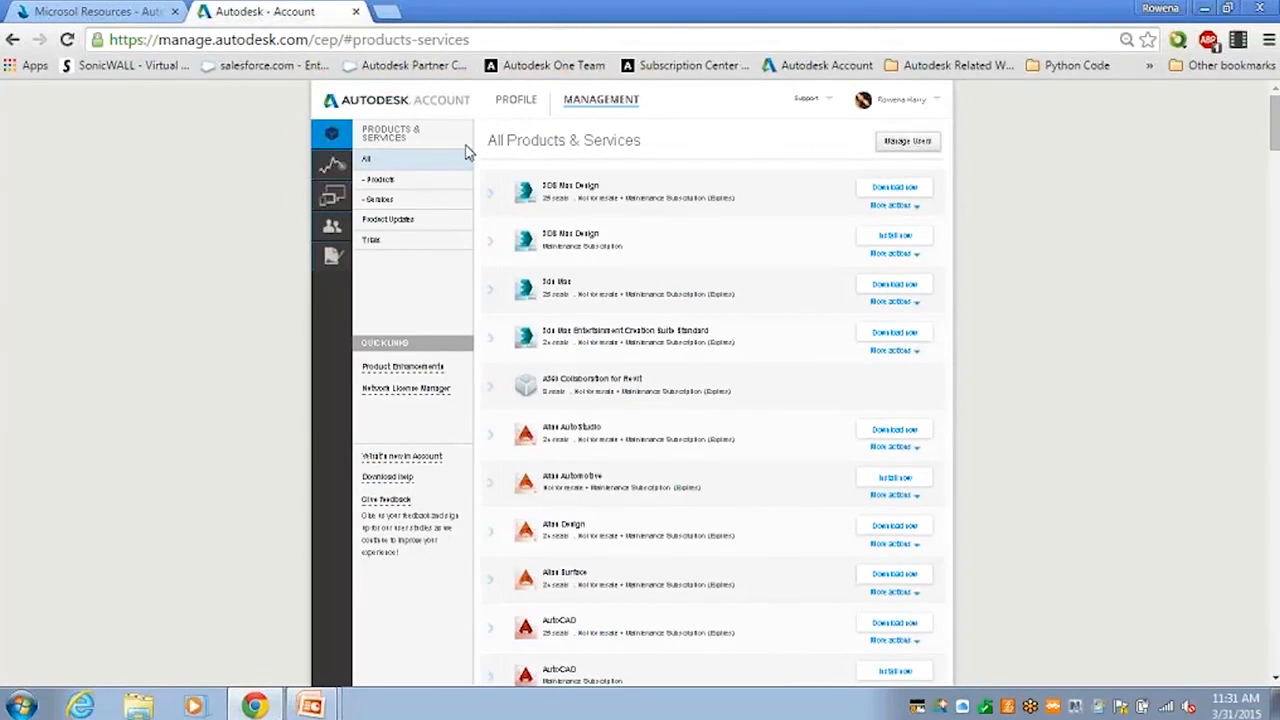
Step: Open the profile's edit form, then switch to security settings showing Autodesk ID, email and password
left_click(510, 104)
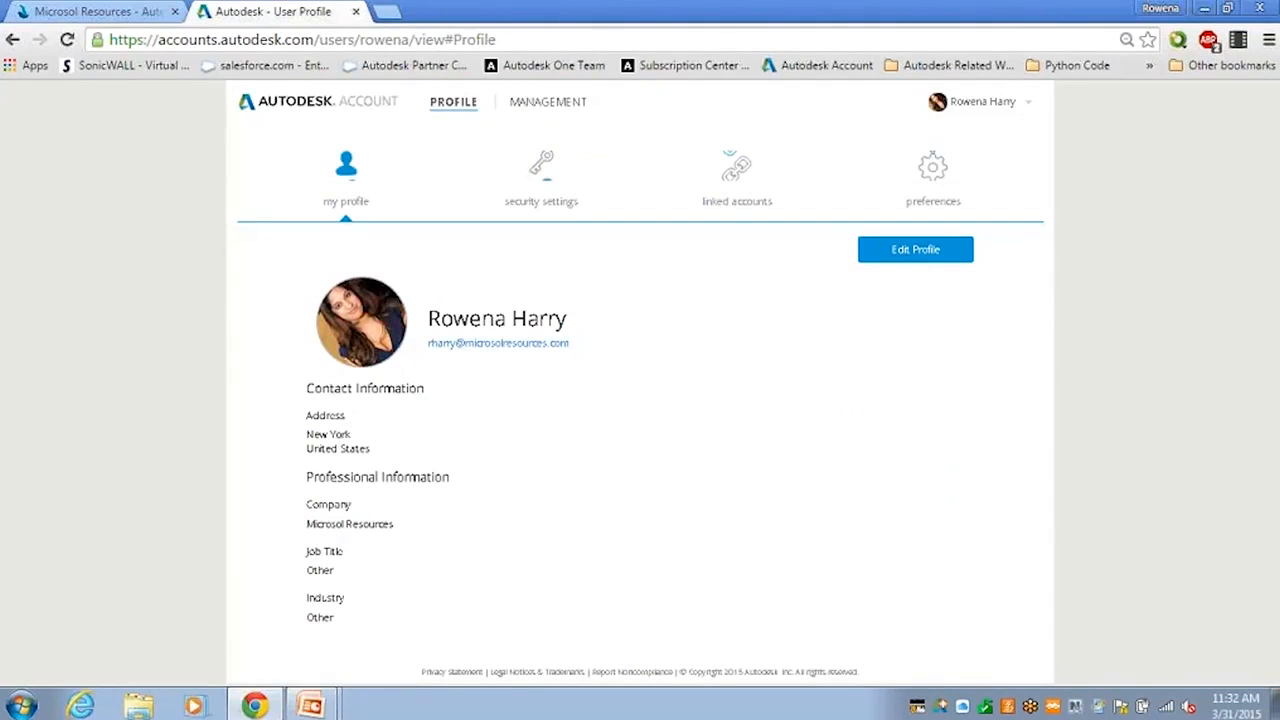
left_click(887, 257)
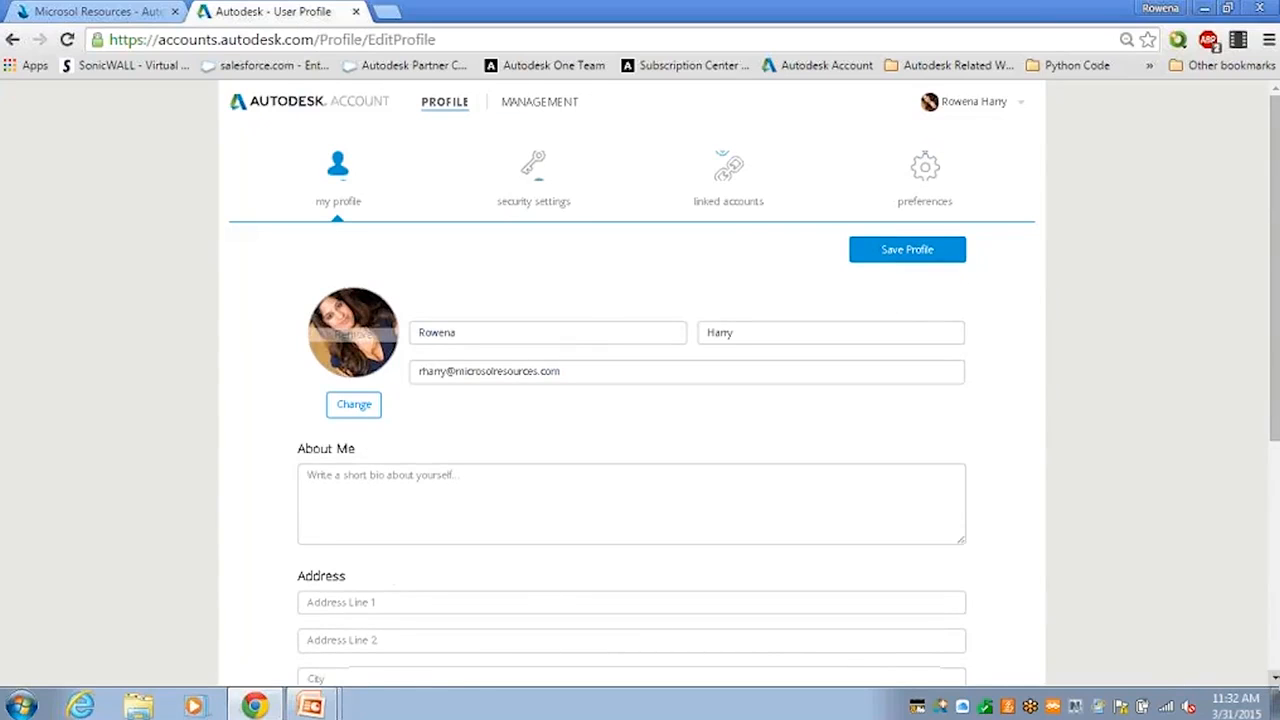
scroll(640, 400, "down", 3)
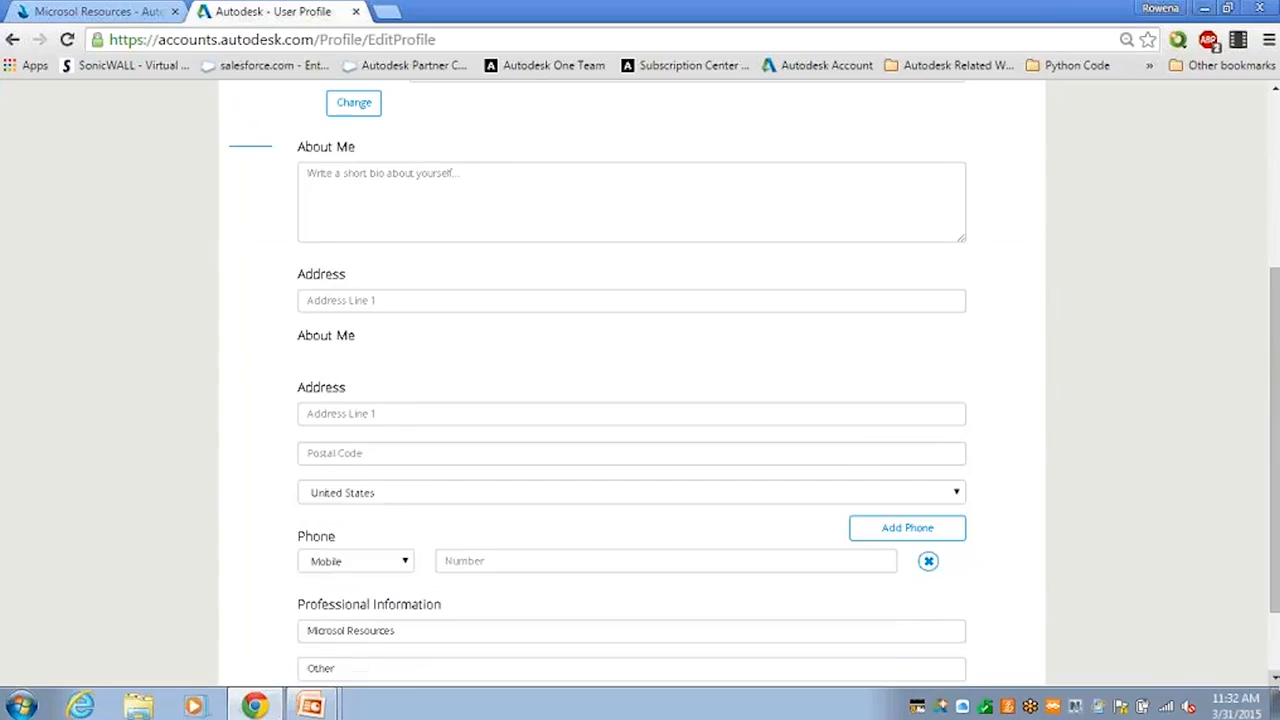
scroll(1271, 214, "down", 2)
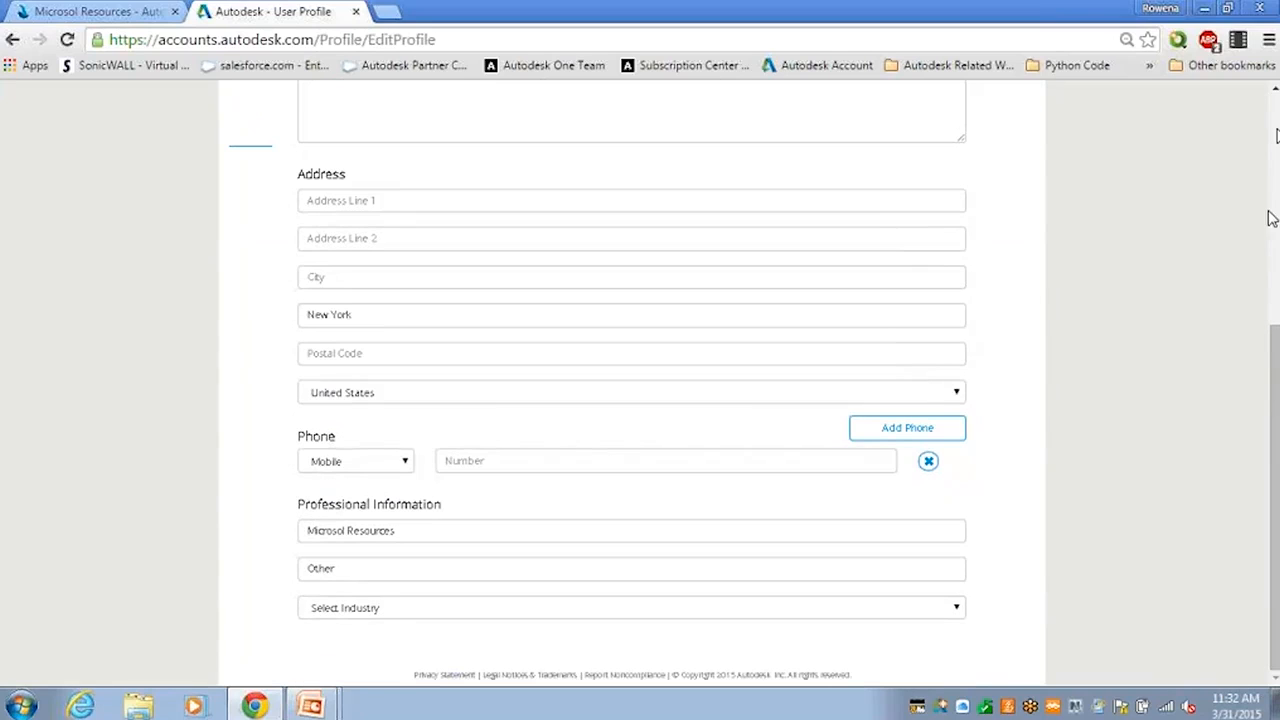
scroll(1276, 130, "up", 4)
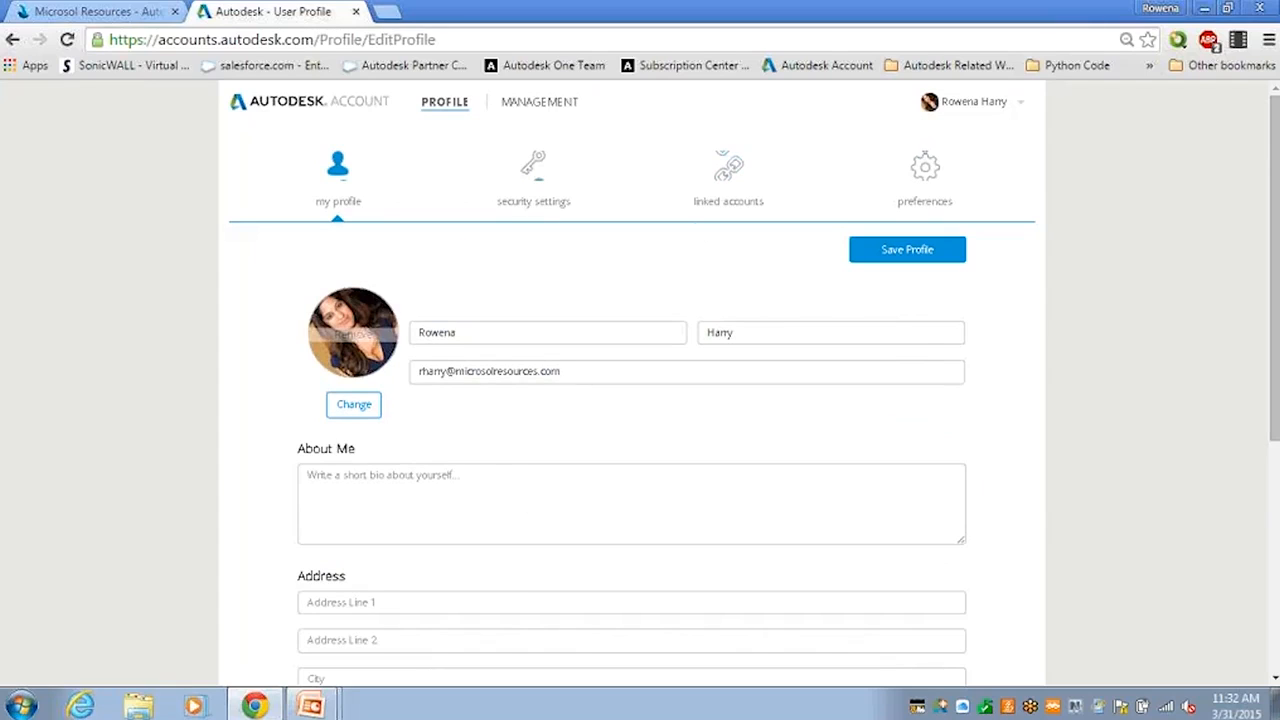
left_click(538, 201)
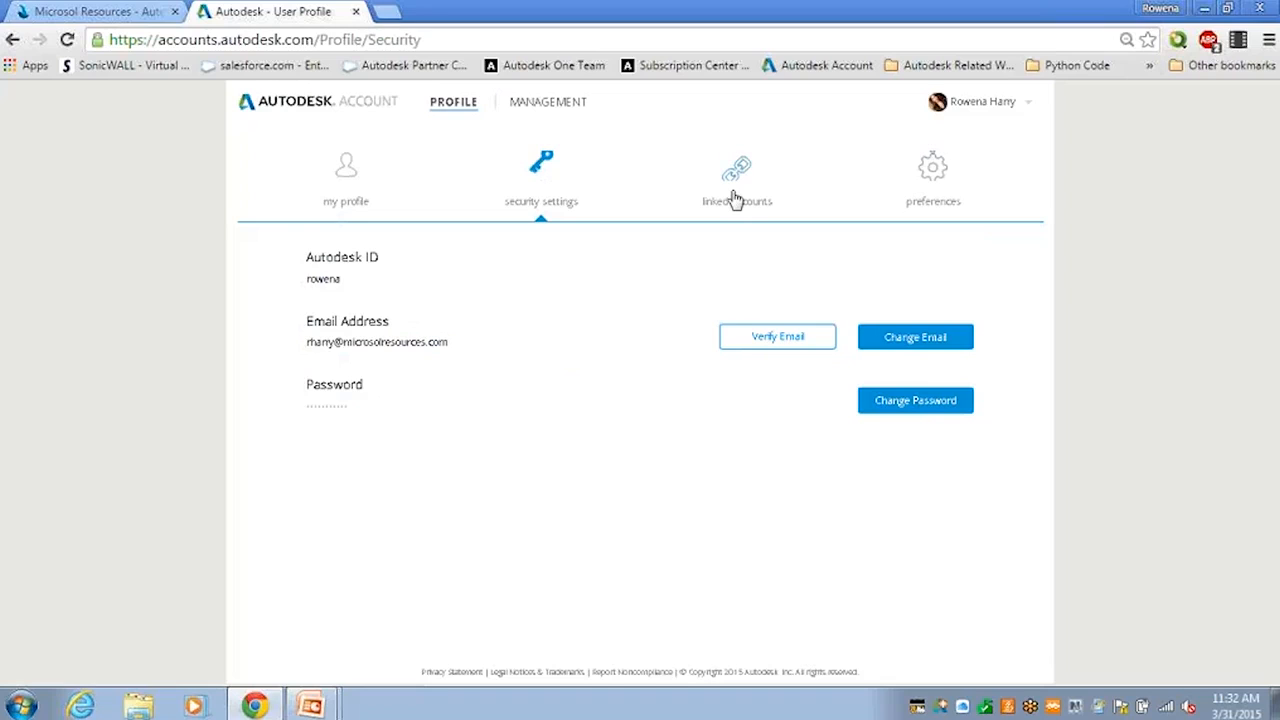
Step: View the linked social accounts page, then the preferences page listing English as language
left_click(735, 198)
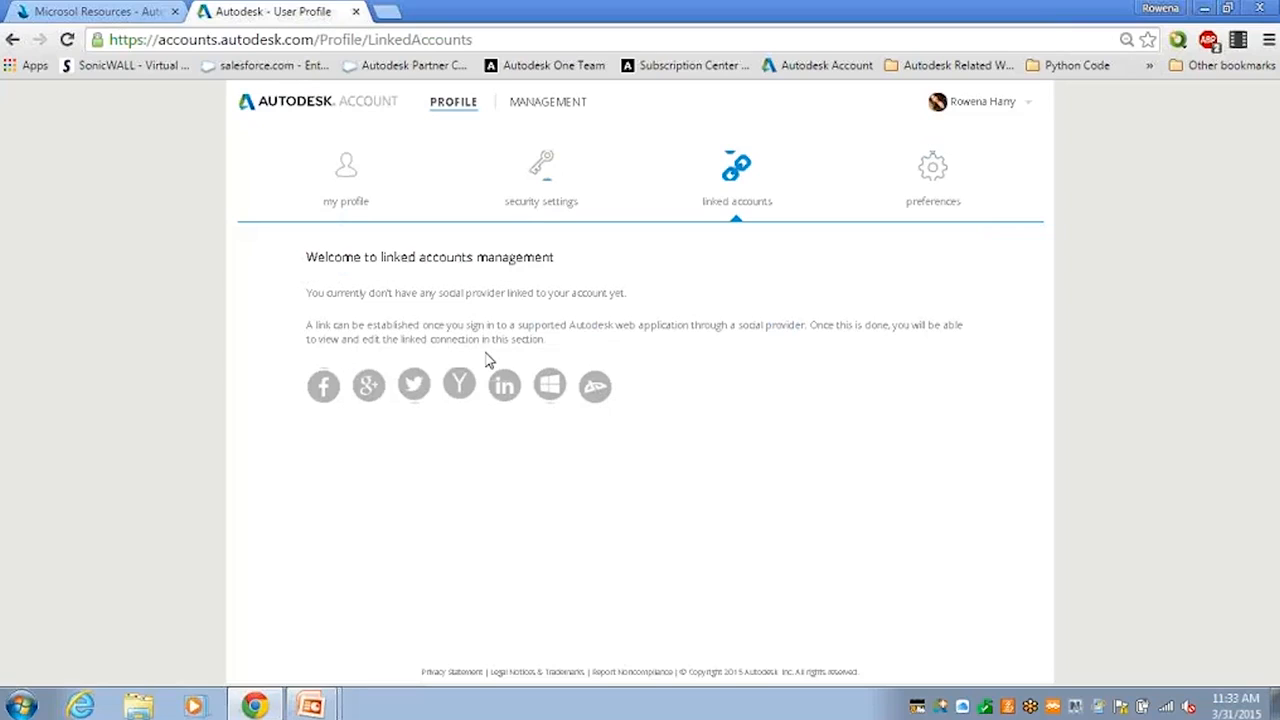
left_click(921, 208)
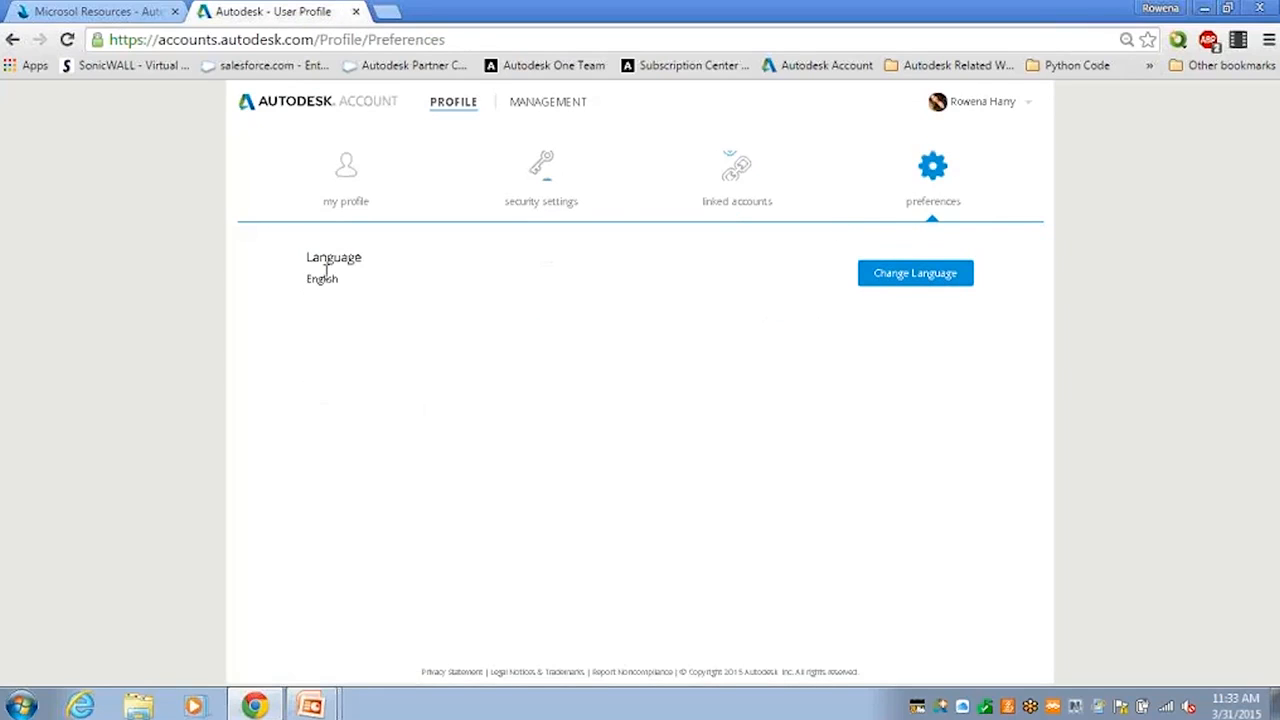
Step: Browse the language list but keep English, then return to All Products & Services
left_click(905, 283)
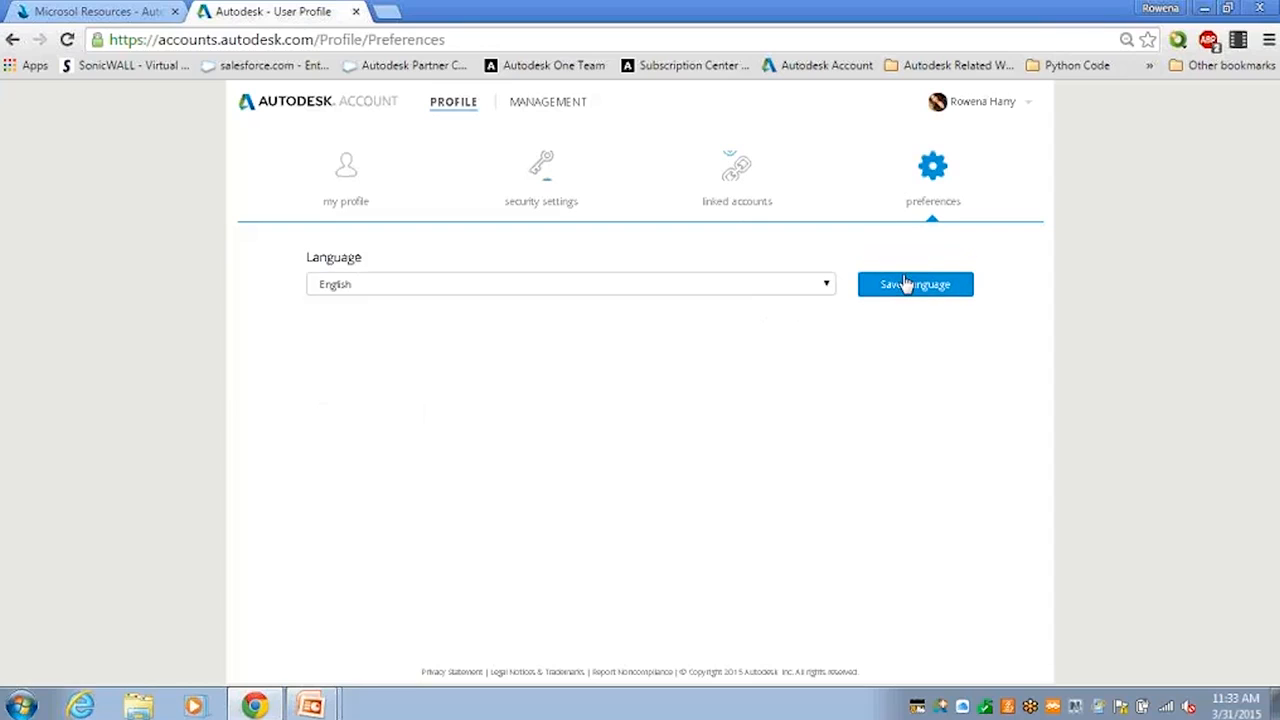
left_click(828, 285)
left_click(829, 287)
left_click(829, 287)
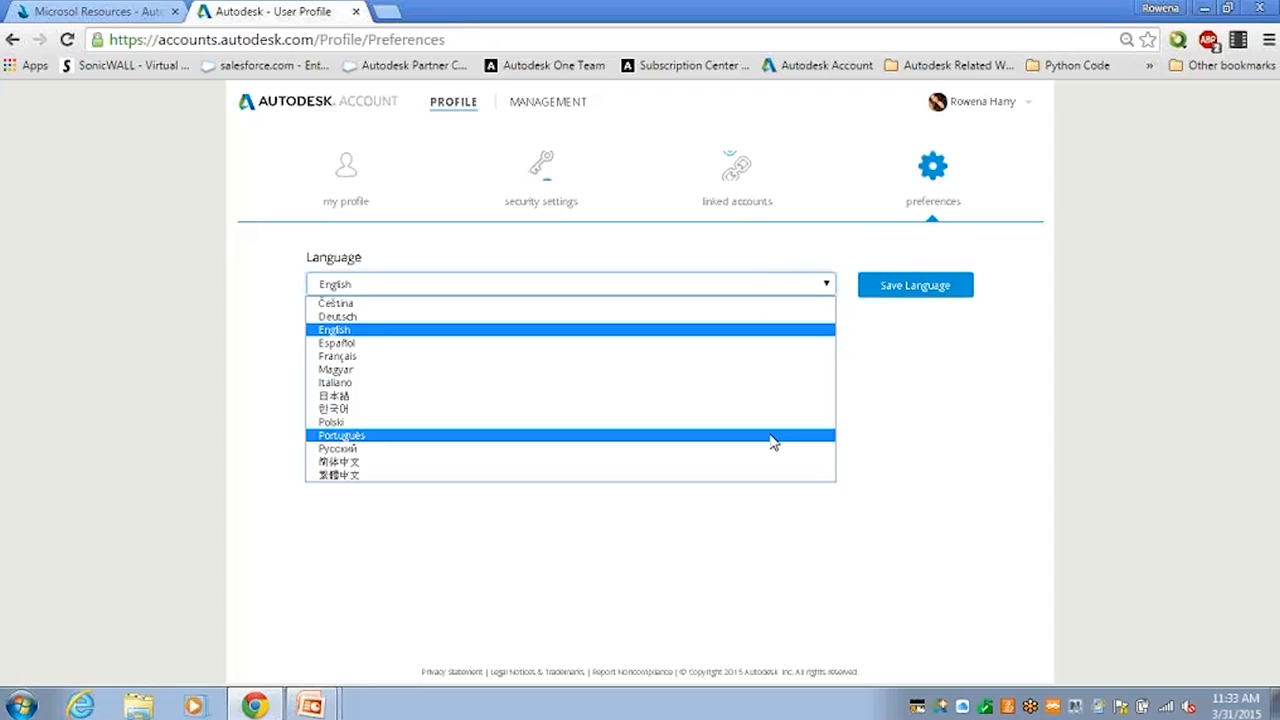
left_click(748, 270)
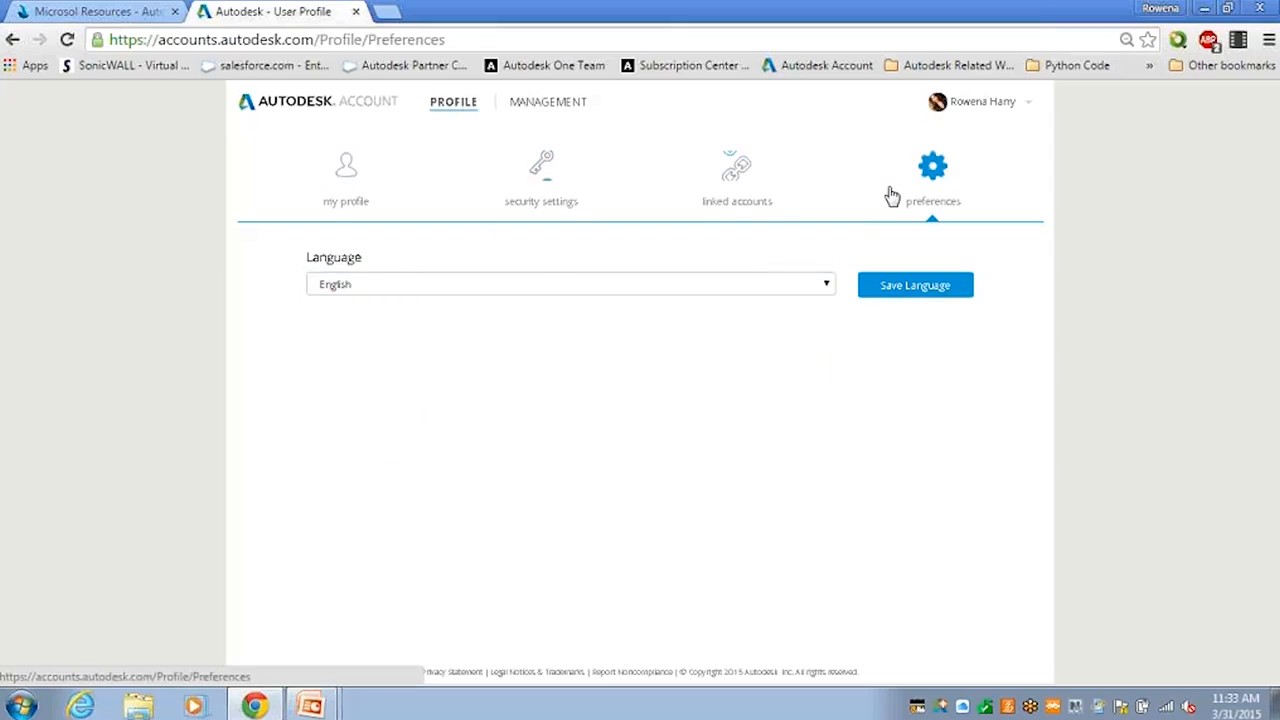
left_click(561, 108)
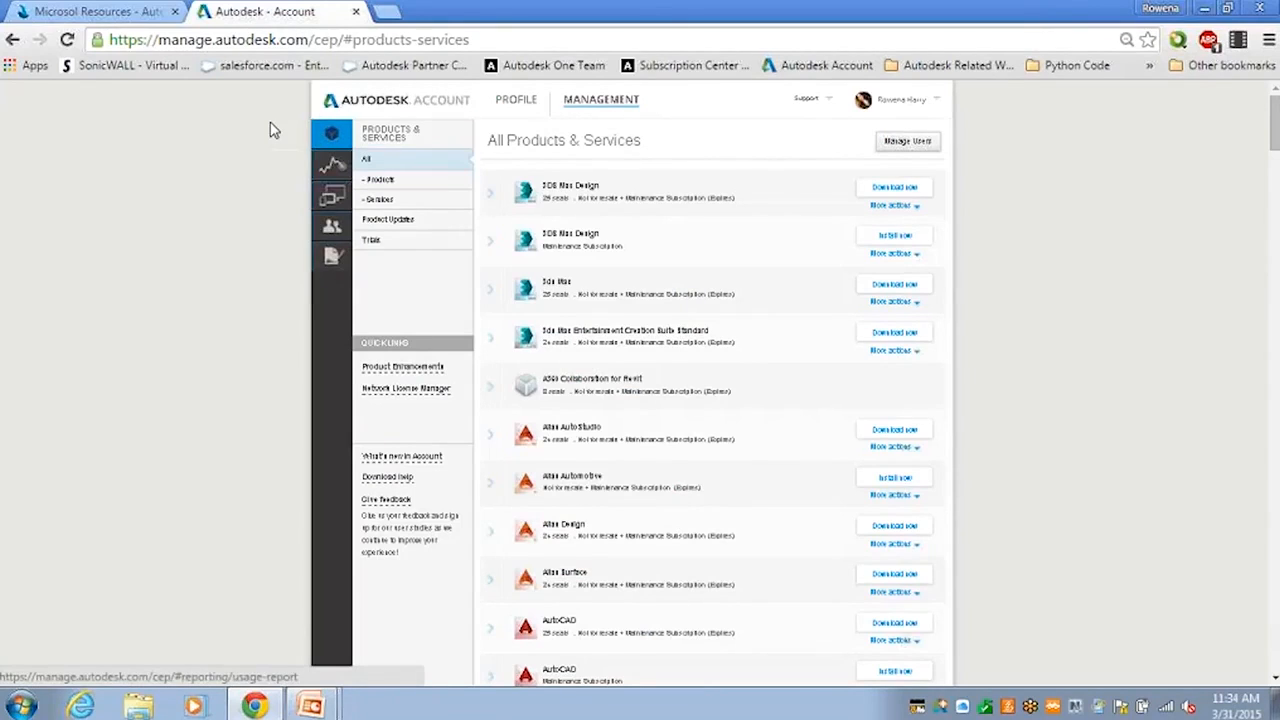
Step: Filter the catalogue to Services, then back to Products showing 3DS Max Design's options
left_click(383, 181)
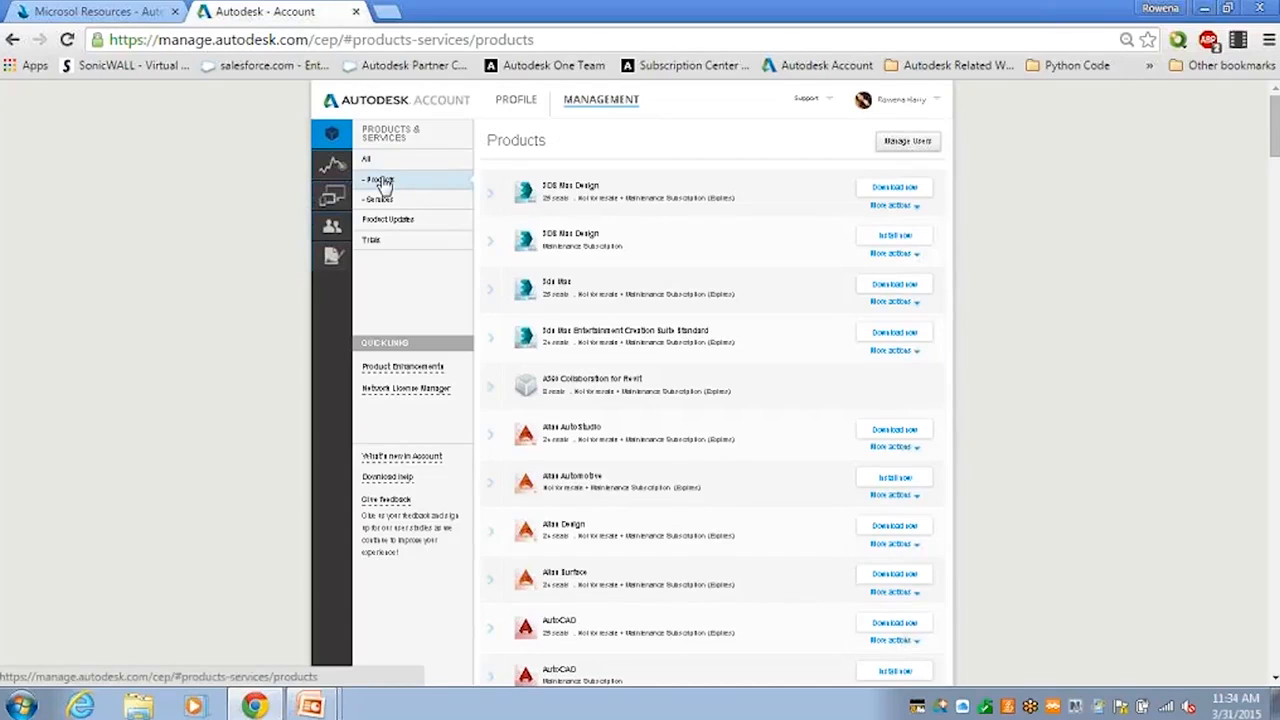
left_click(386, 201)
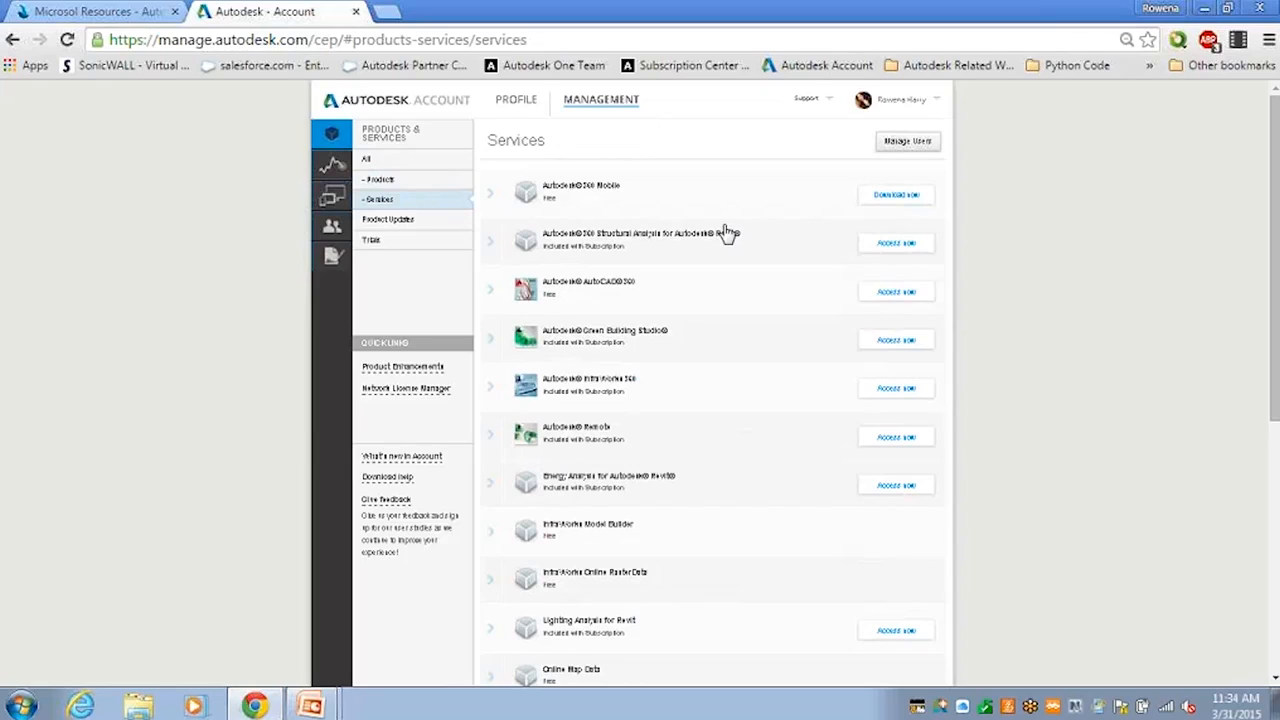
left_click(436, 188)
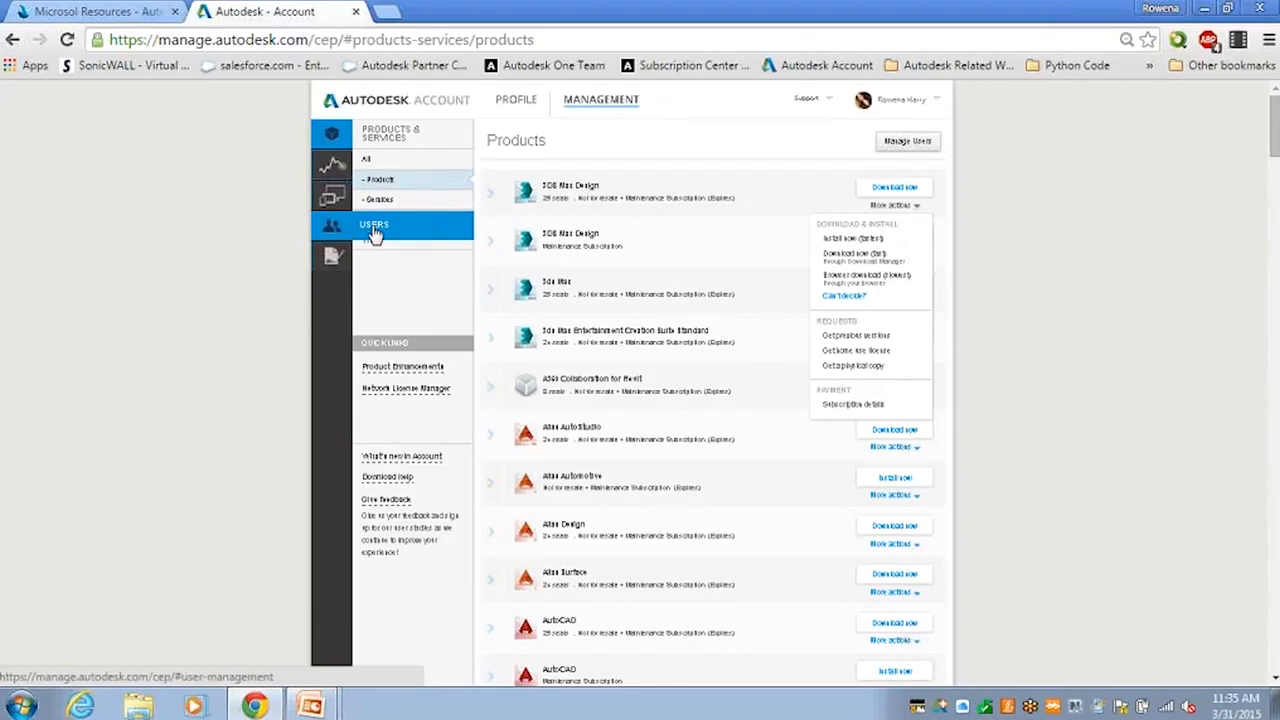
Step: From the Users list, fill the Add Users form with the new user's email, first and last name
left_click(375, 232)
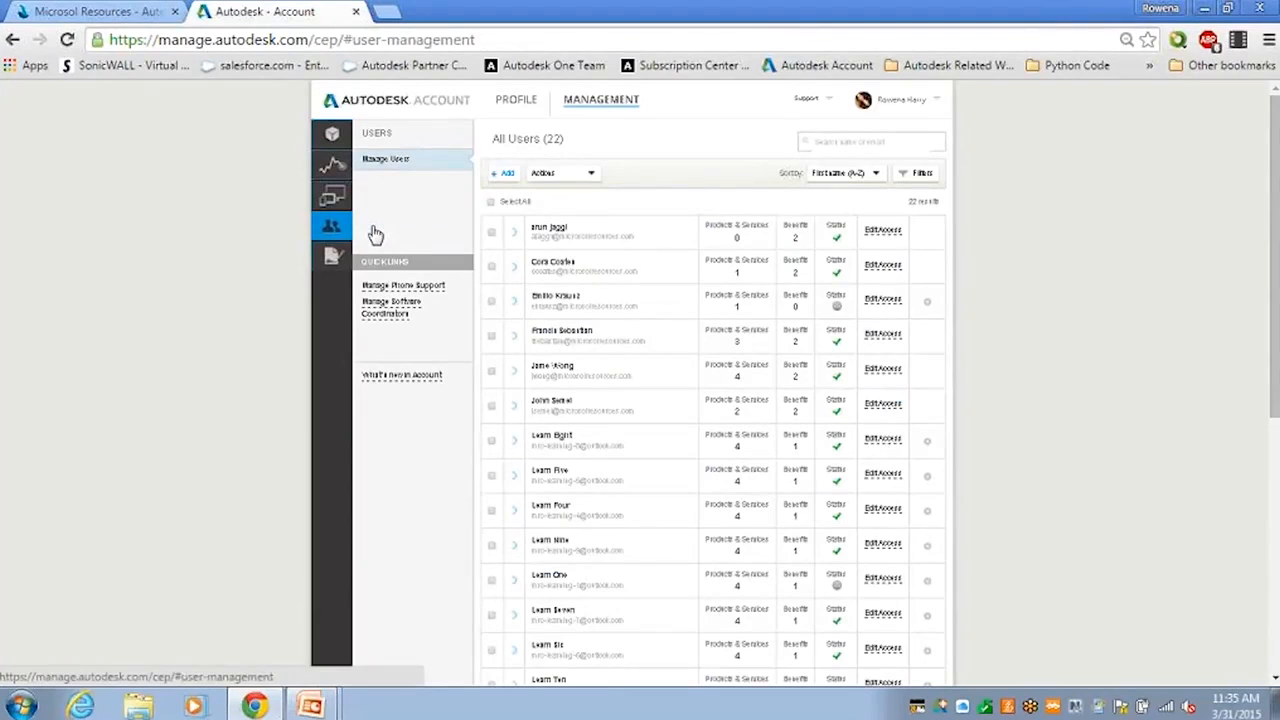
left_click(508, 176)
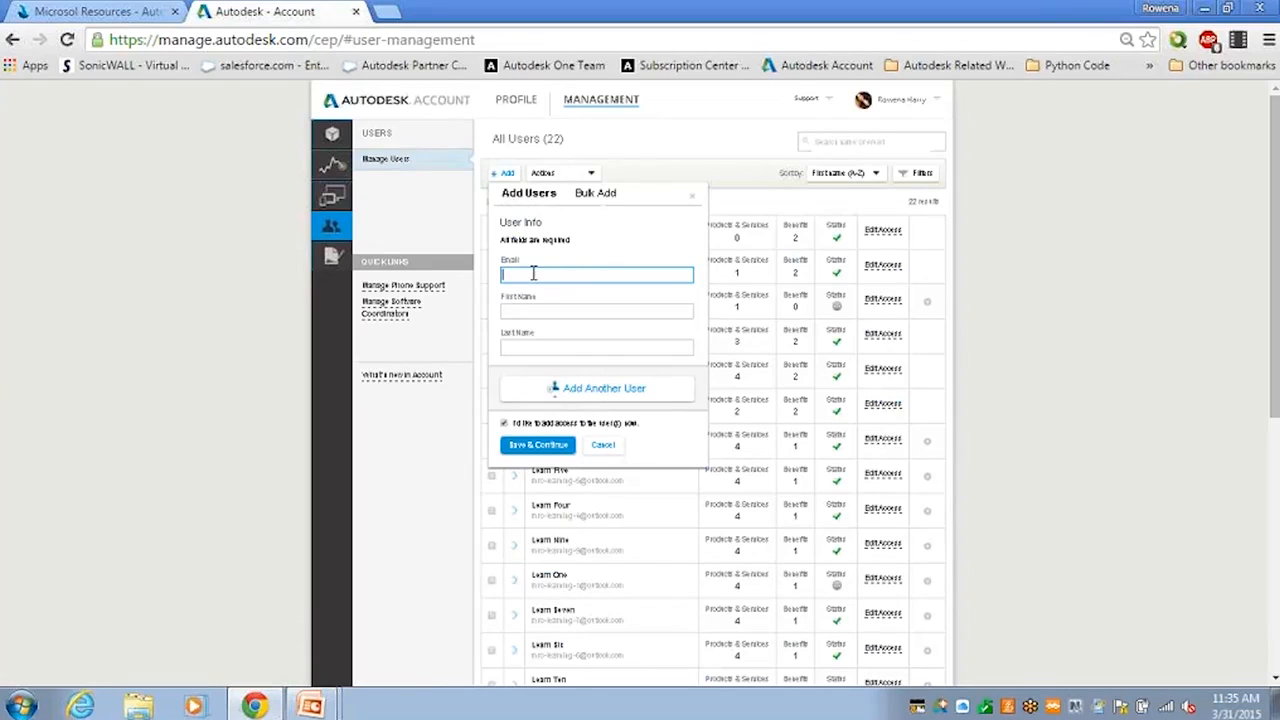
key("Tab")
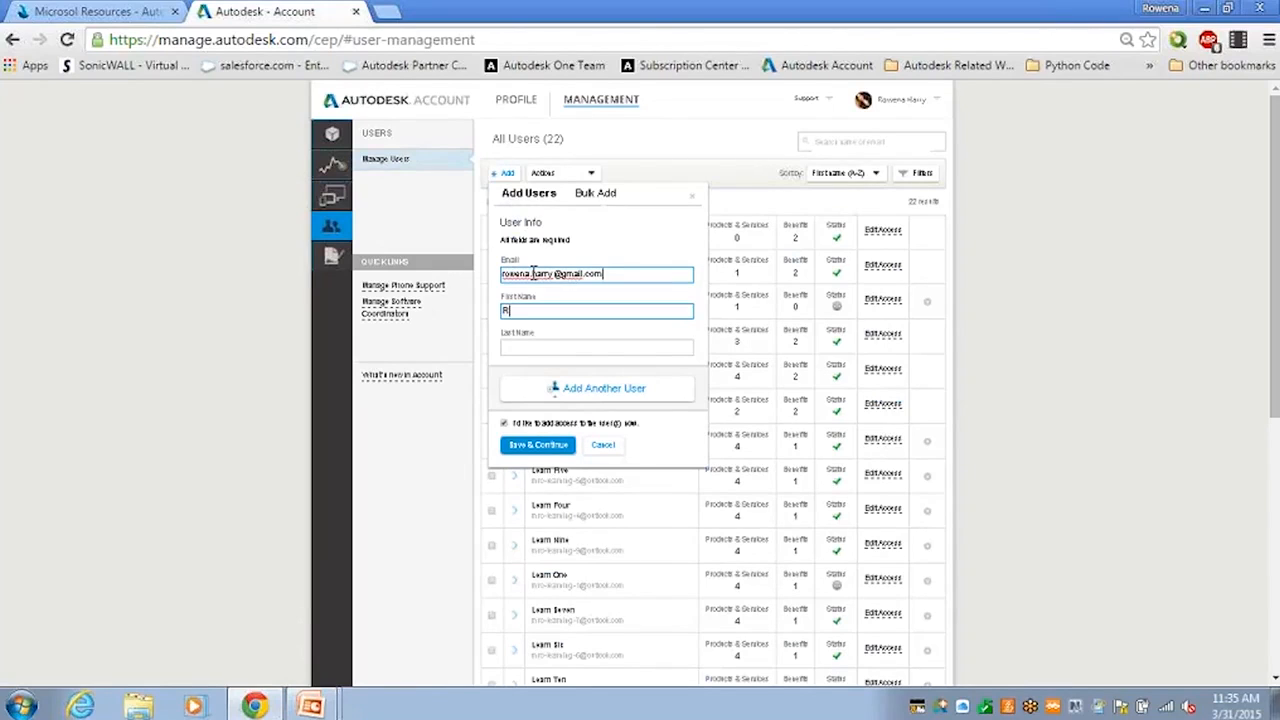
key("Tab")
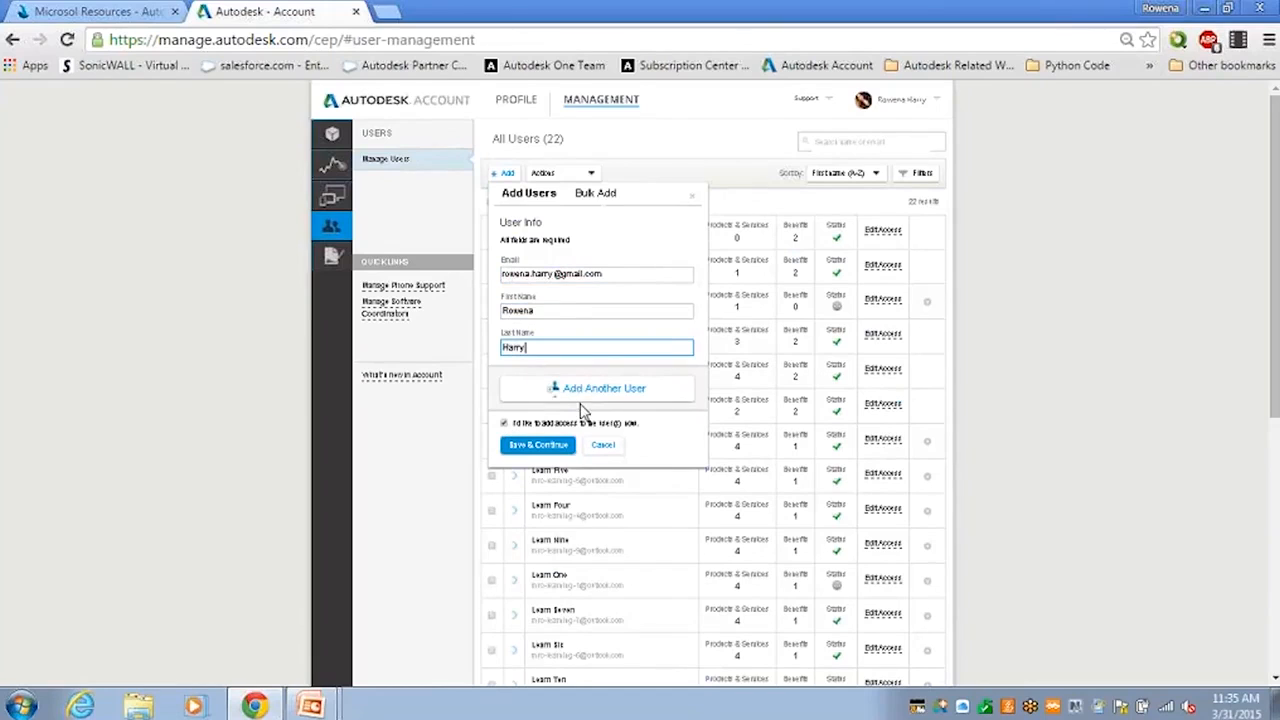
Step: Save the new user, then assign and unassign one Autodesk 360 service
left_click(515, 455)
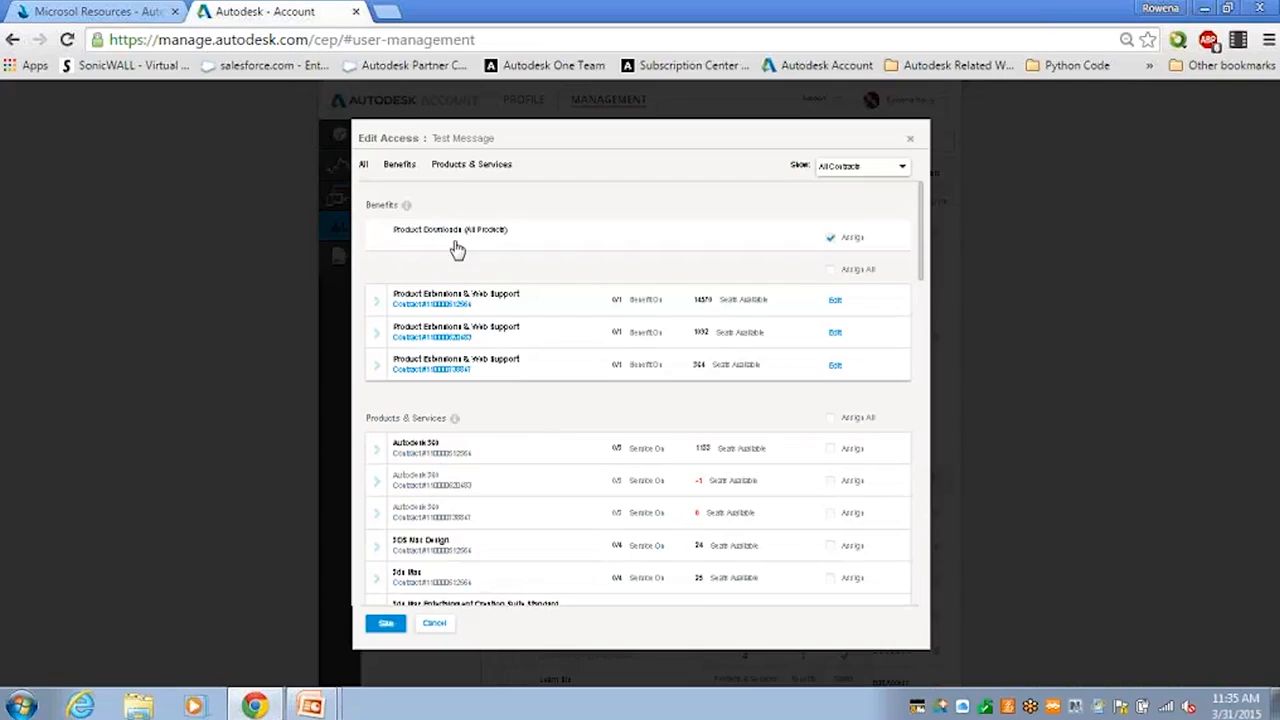
left_click(377, 452)
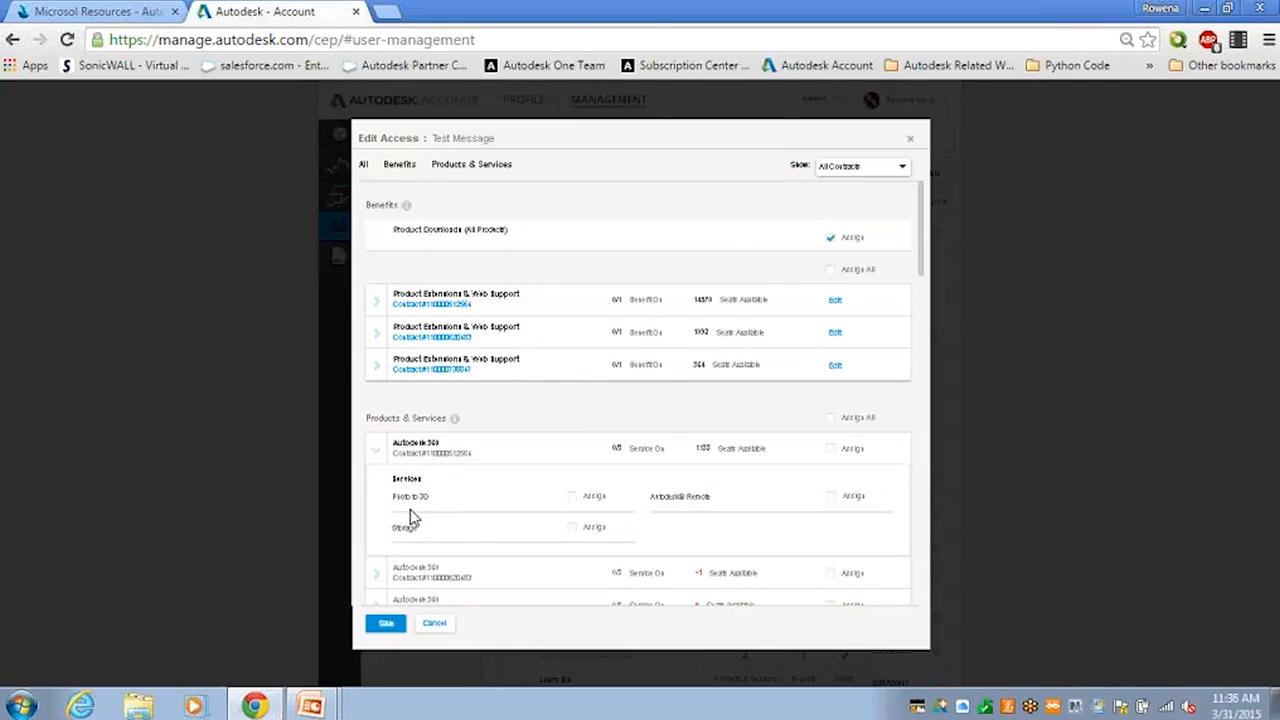
left_click(832, 498)
left_click(834, 499)
Step: Toggle Assign All off again, leaving only Product Downloads assigned, and collapse Autodesk 360
left_click(831, 420)
left_click(831, 420)
left_click(832, 420)
left_click(375, 455)
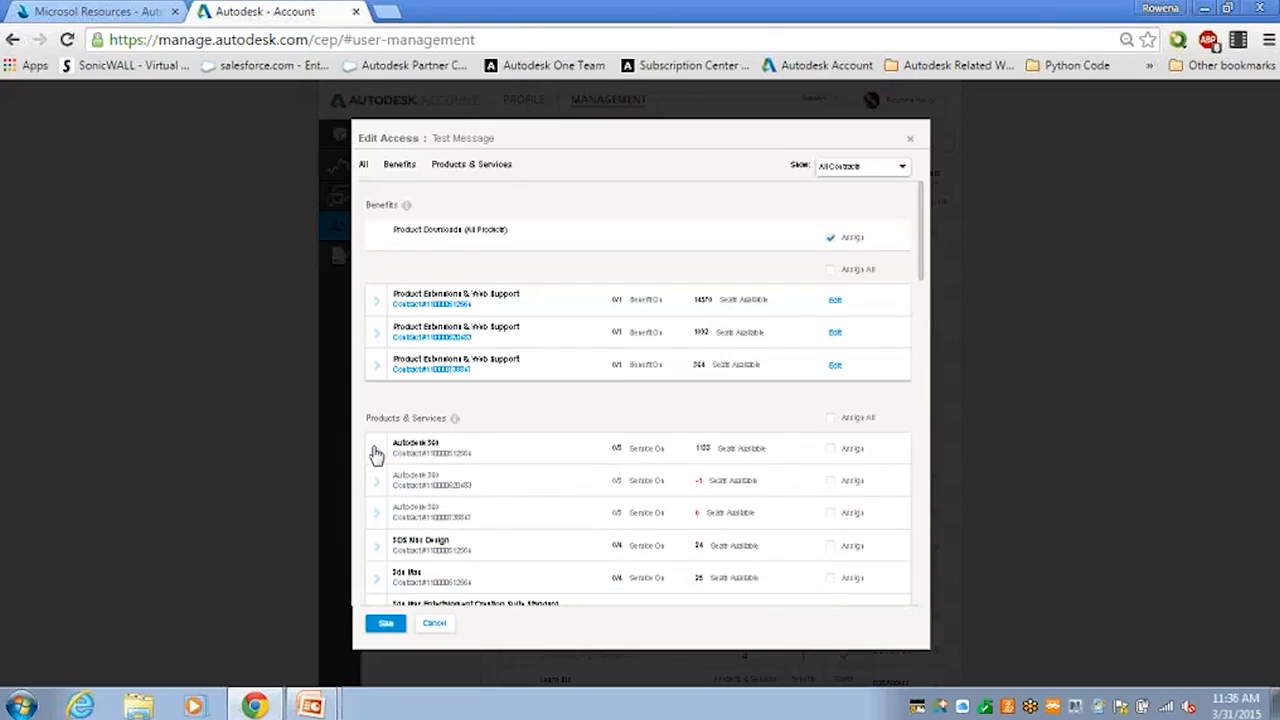
Step: Scroll to Building Design Suite Ultimate and expand its services such as Rendering and Storage
left_click_drag(922, 275, 925, 393)
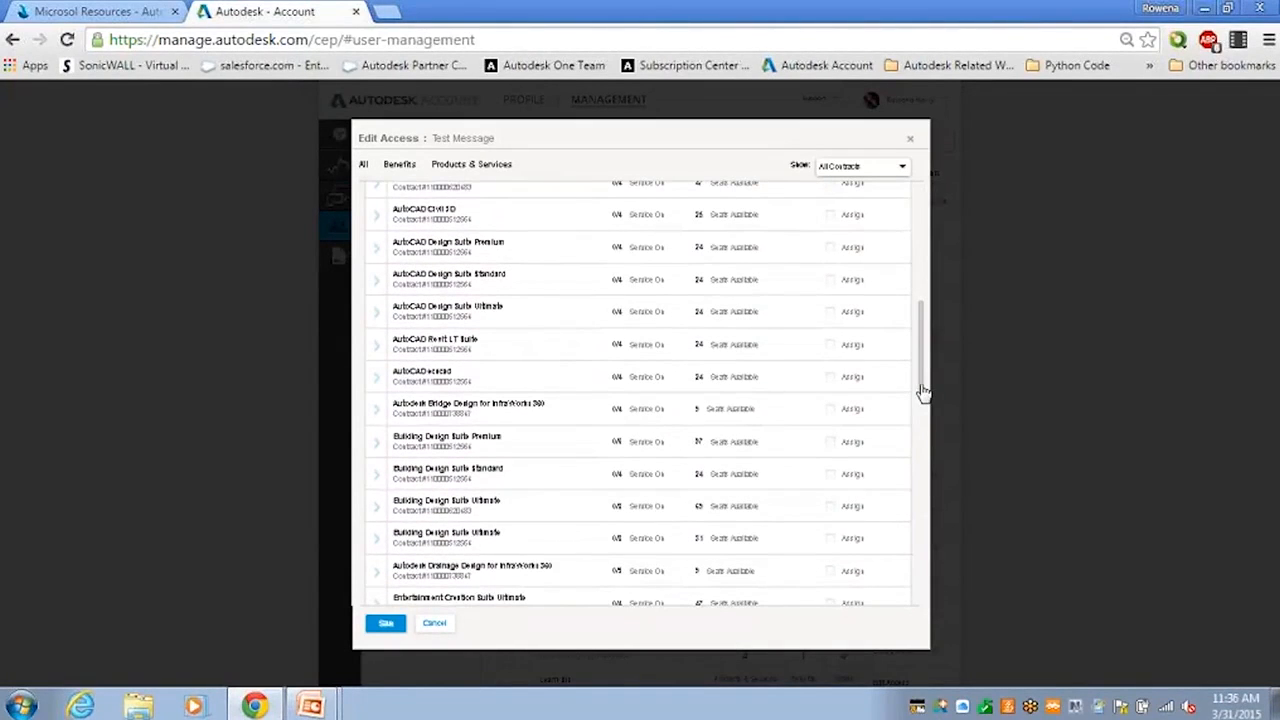
left_click_drag(923, 394, 922, 413)
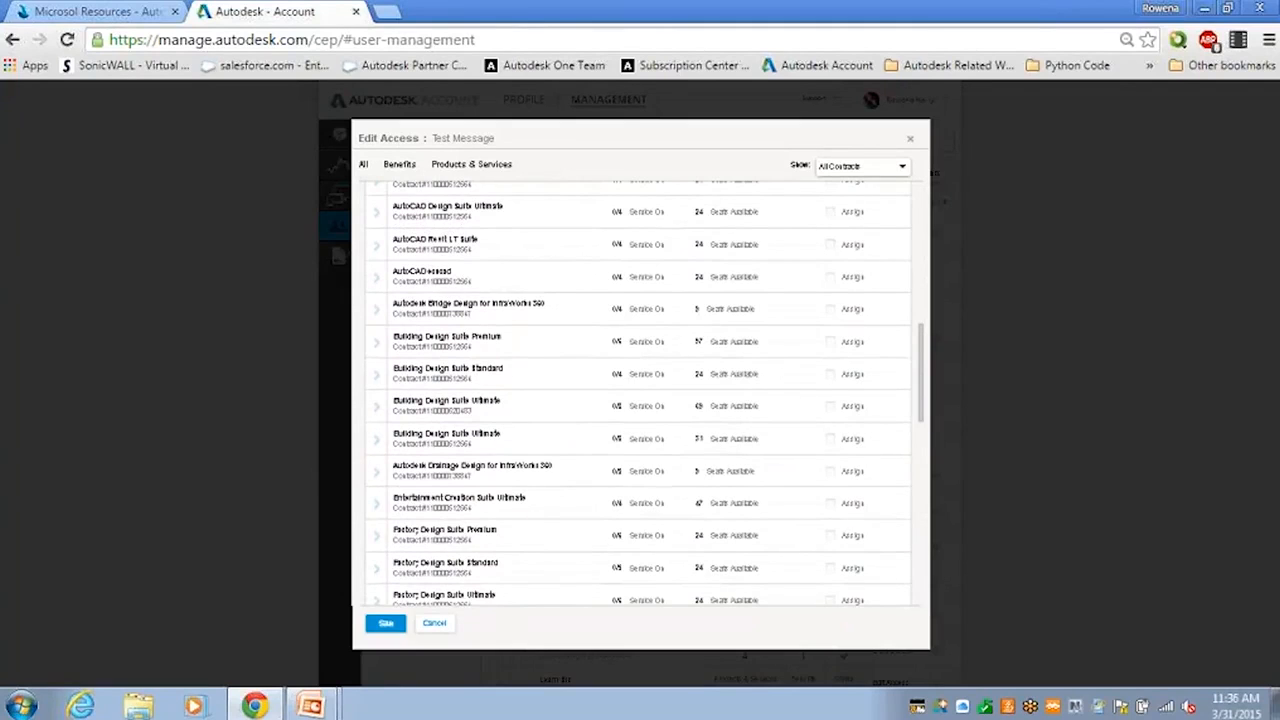
left_click(377, 410)
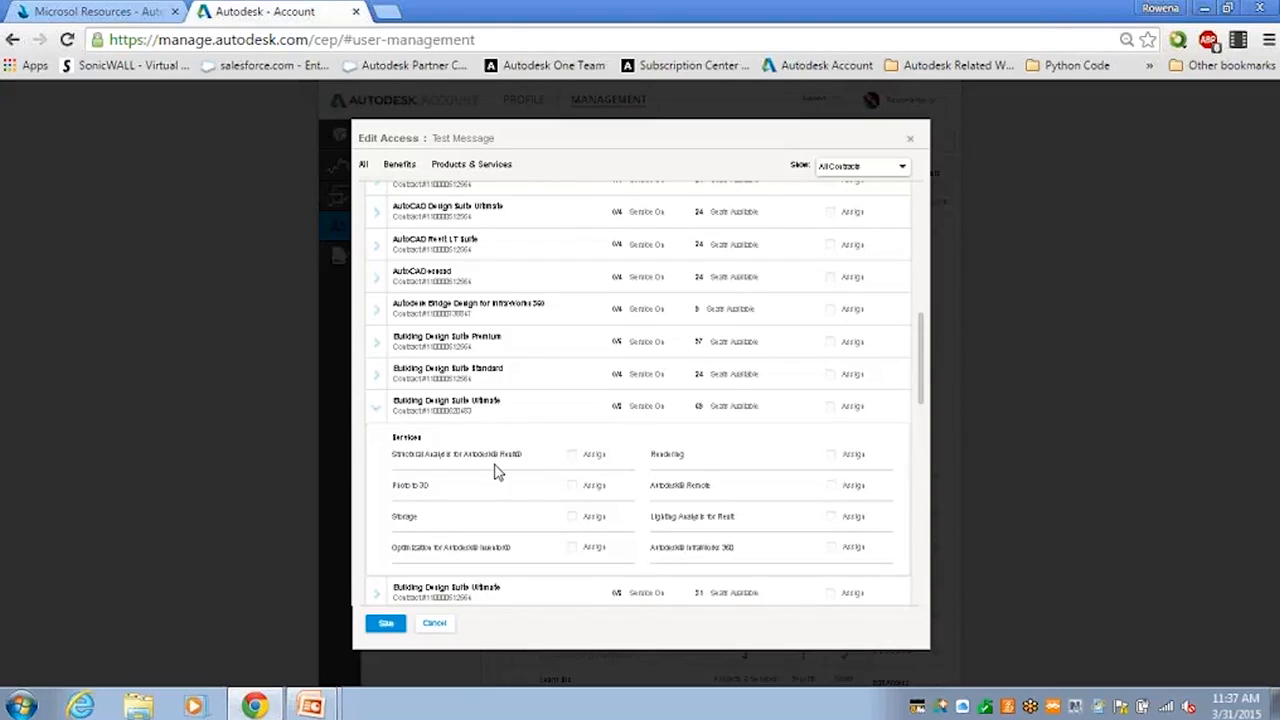
Step: After trying Rendering alone, assign Building Design Suite Ultimate with all eight services checked
left_click(834, 409)
left_click(831, 409)
left_click(834, 459)
left_click(834, 456)
left_click(379, 413)
left_click(379, 413)
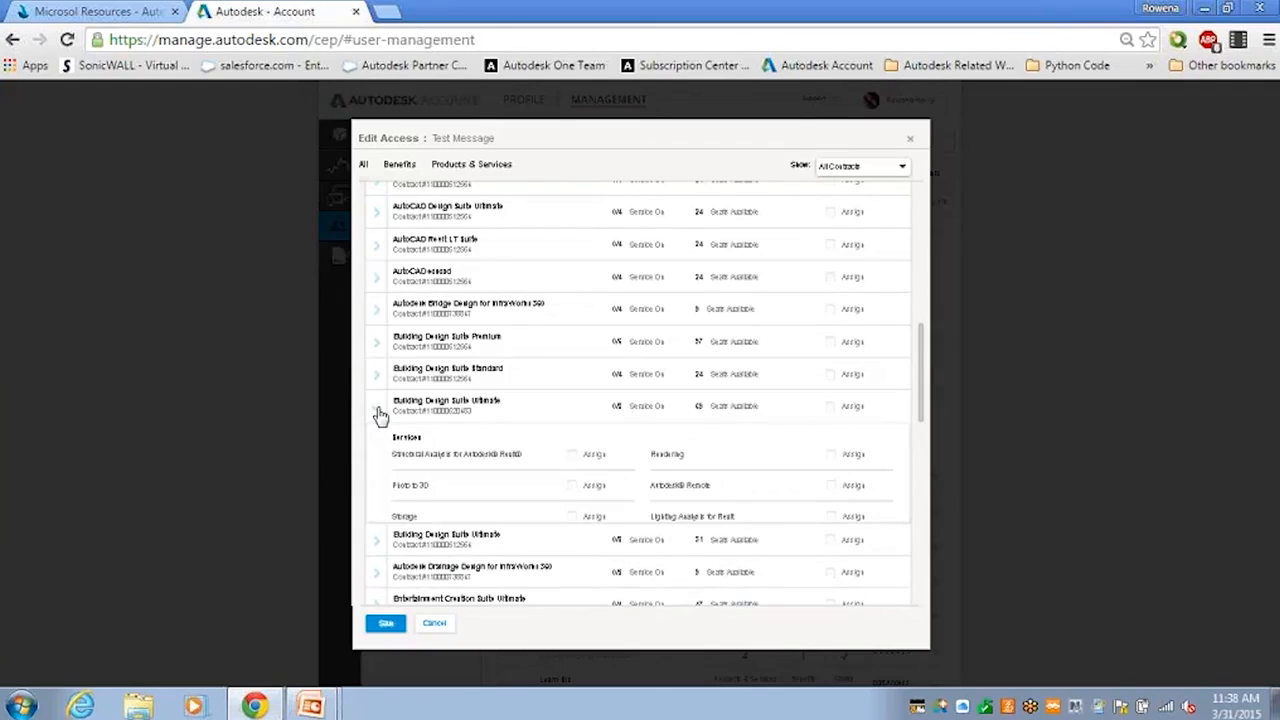
left_click(832, 409)
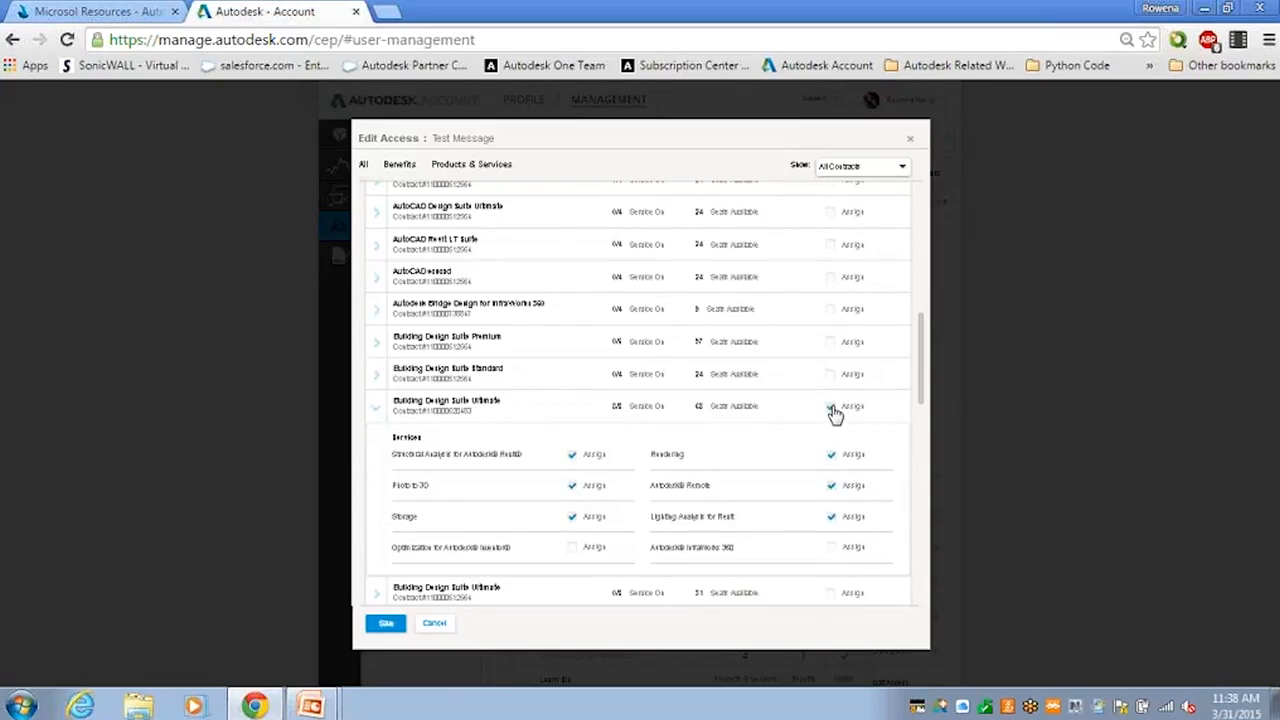
Step: Save the access changes and check the user's status showing 1 product and 1 benefit
left_click(385, 622)
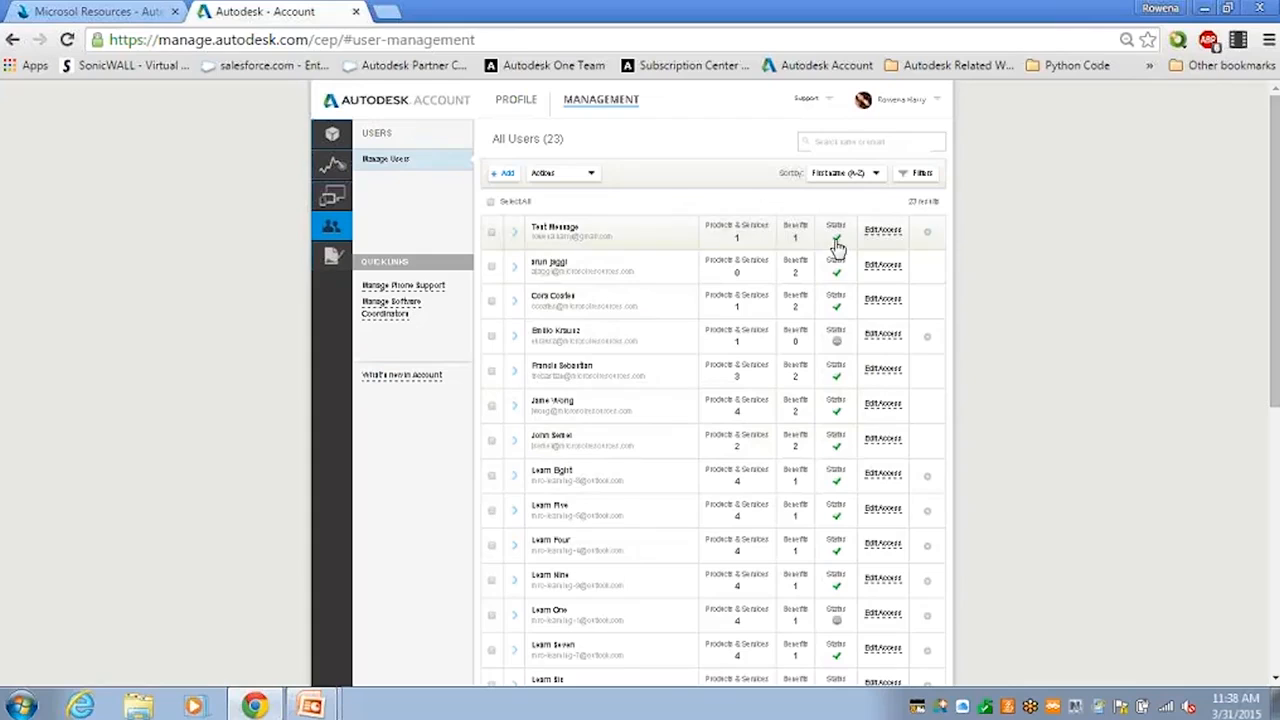
mouse_move(842, 244)
left_click(878, 234)
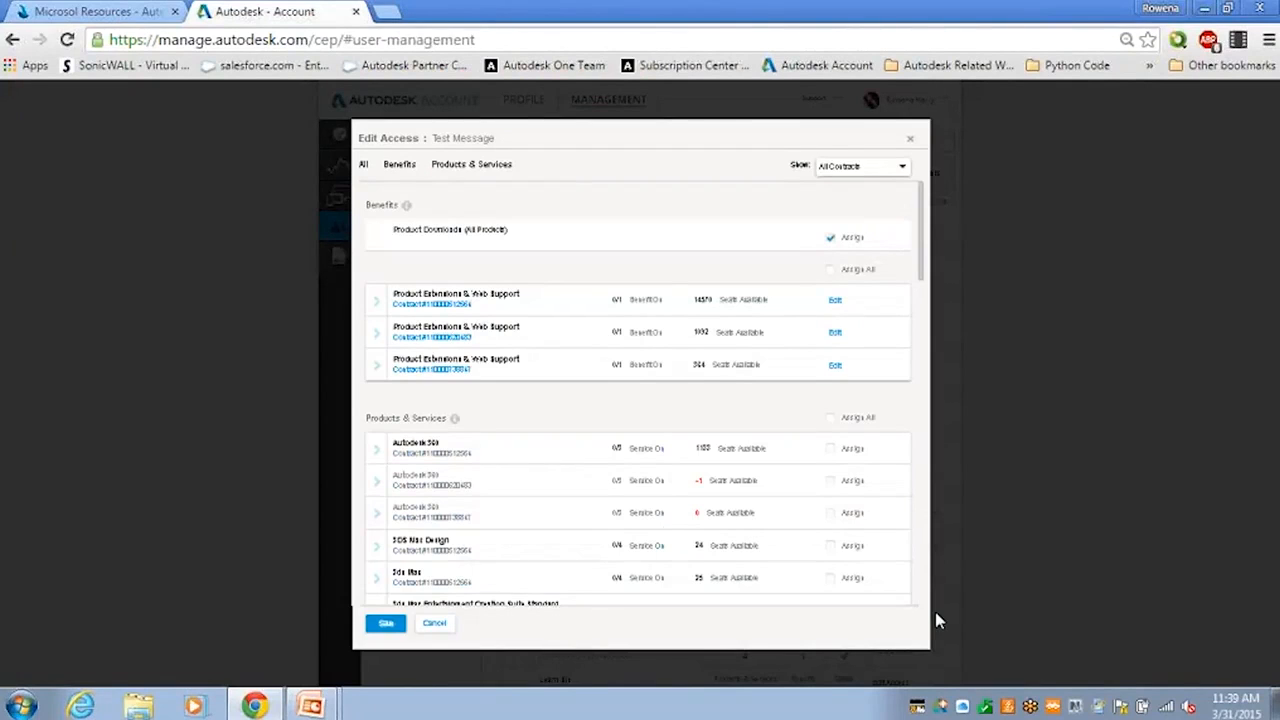
left_click(432, 625)
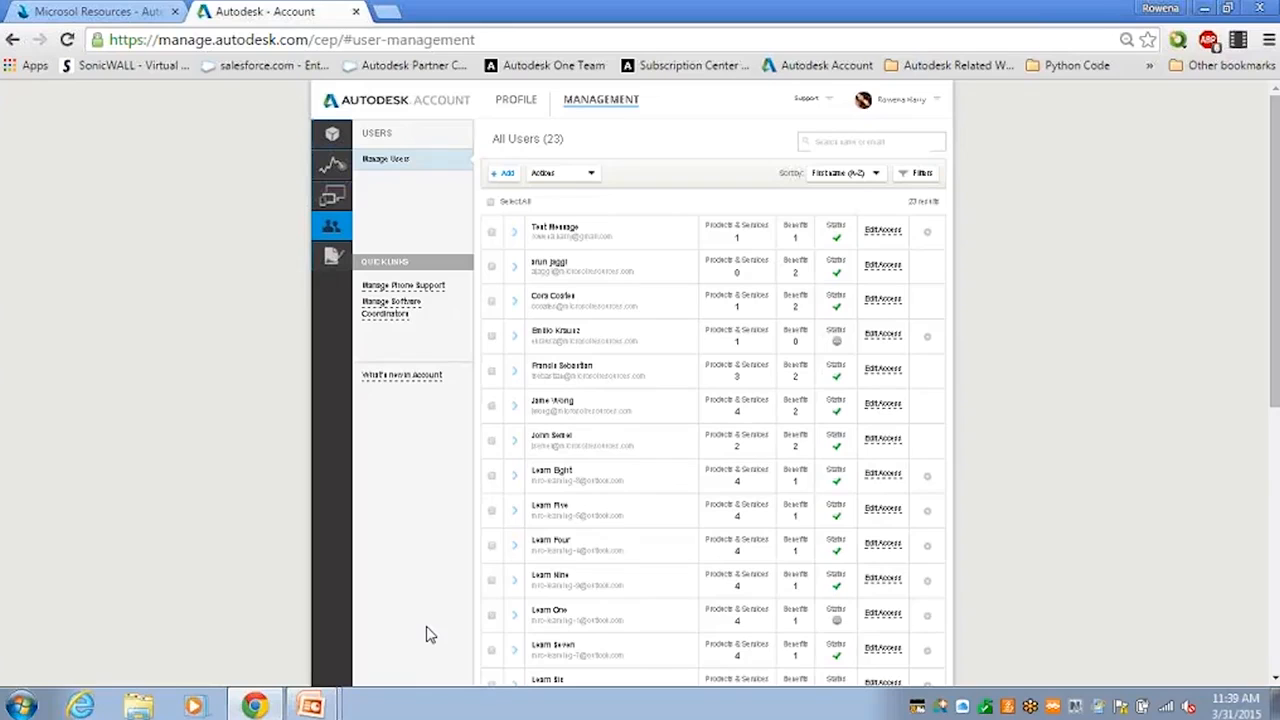
left_click(898, 238)
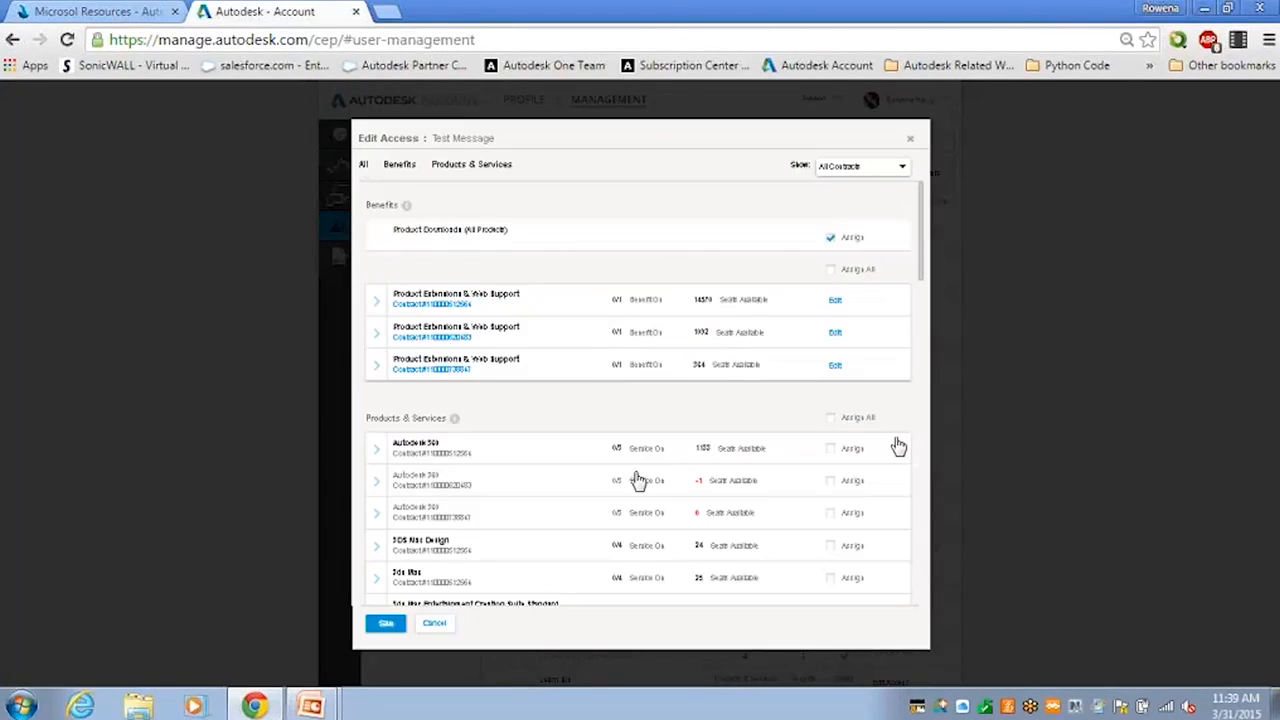
left_click(435, 626)
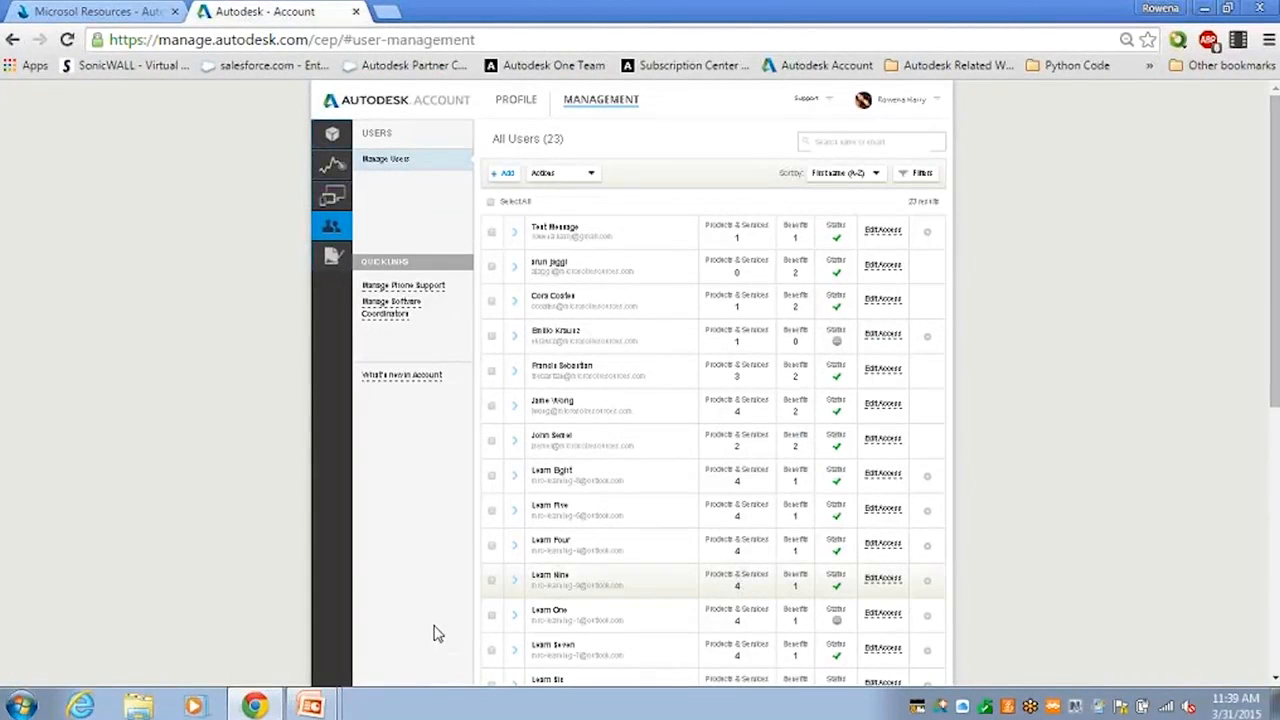
Step: Remove the test user and confirm, bringing the All Users count to 22
left_click(927, 235)
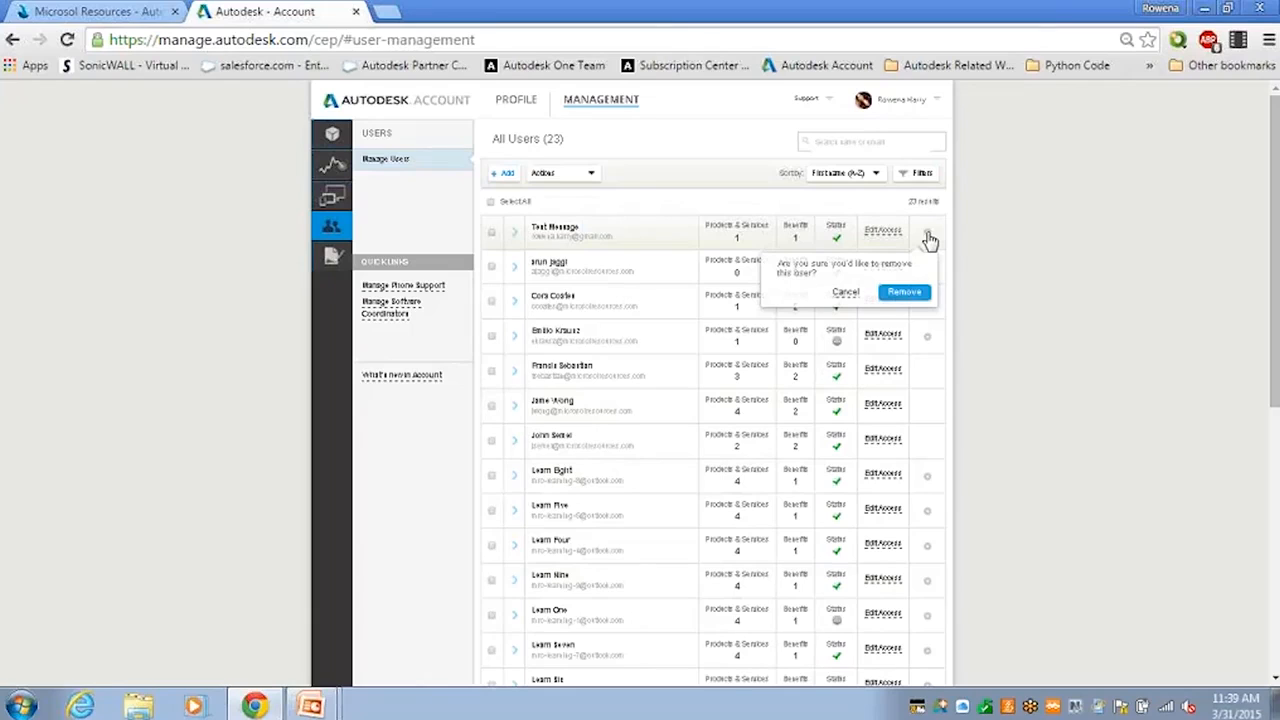
left_click(897, 296)
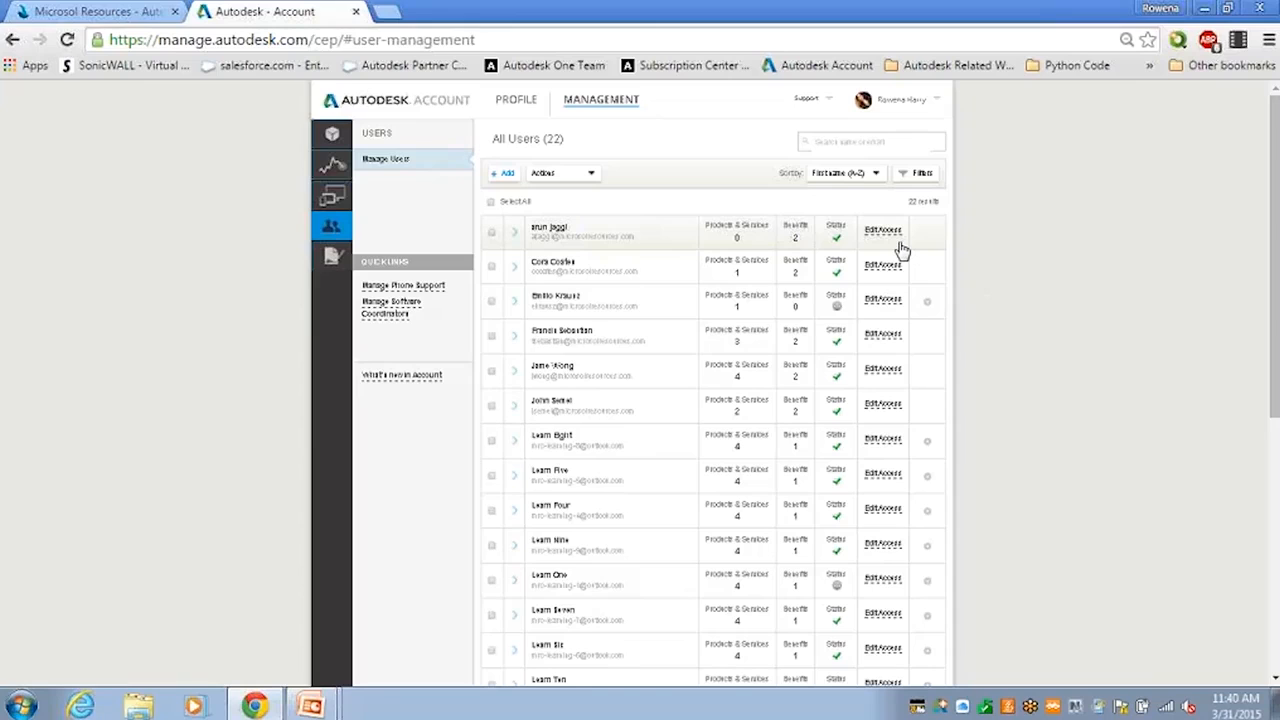
left_click(513, 272)
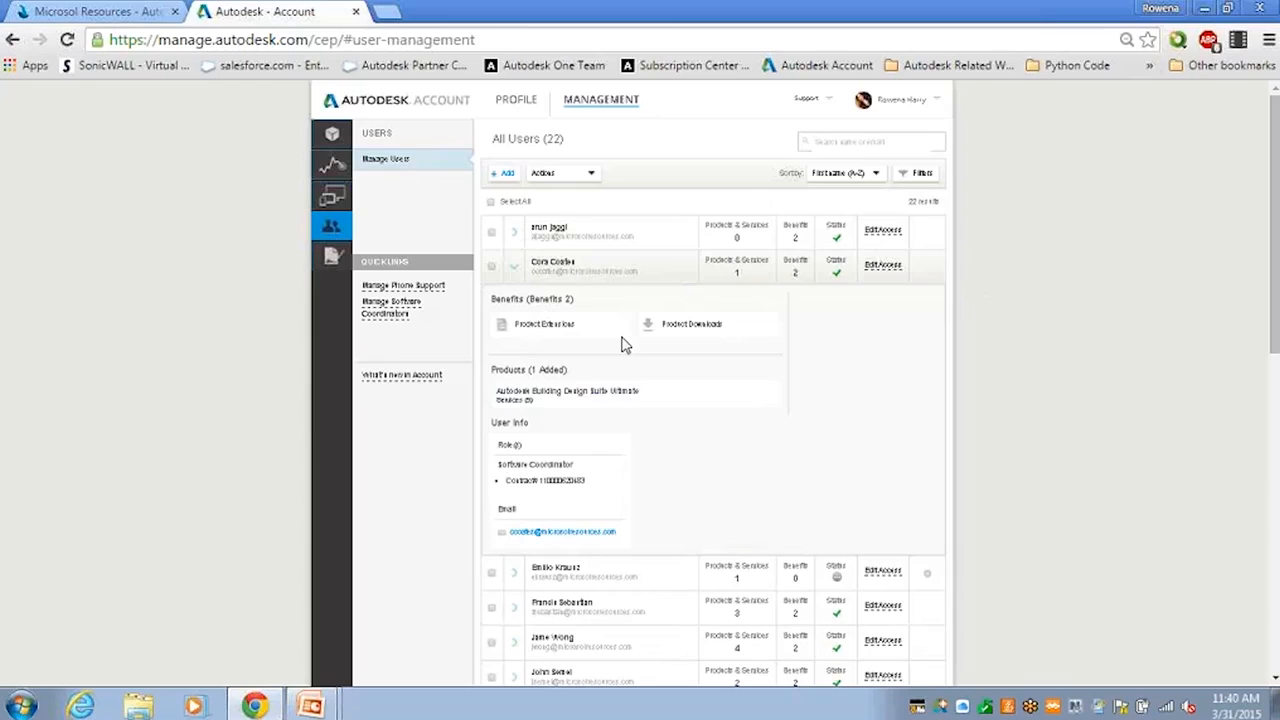
mouse_move(493, 403)
left_click(515, 275)
left_click(514, 240)
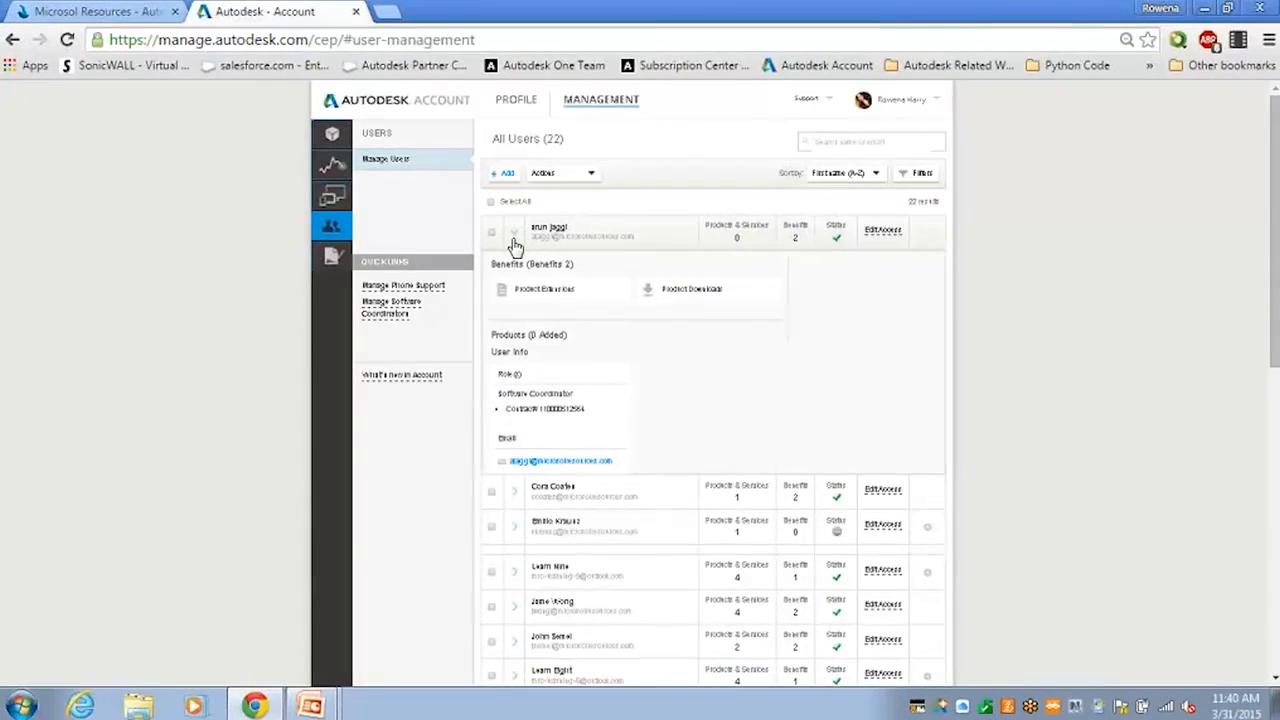
left_click(513, 241)
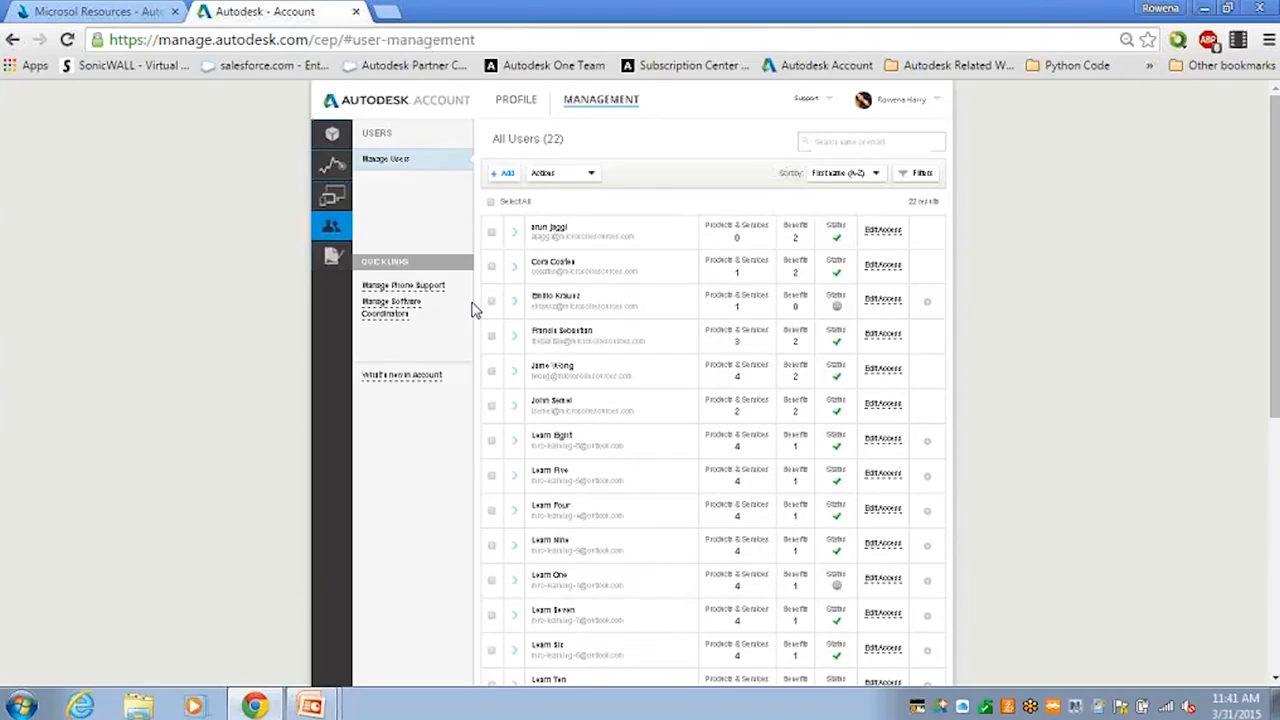
Step: Display the Cloud Services Usage report with individual credits and shared credits for three contracts
left_click(334, 168)
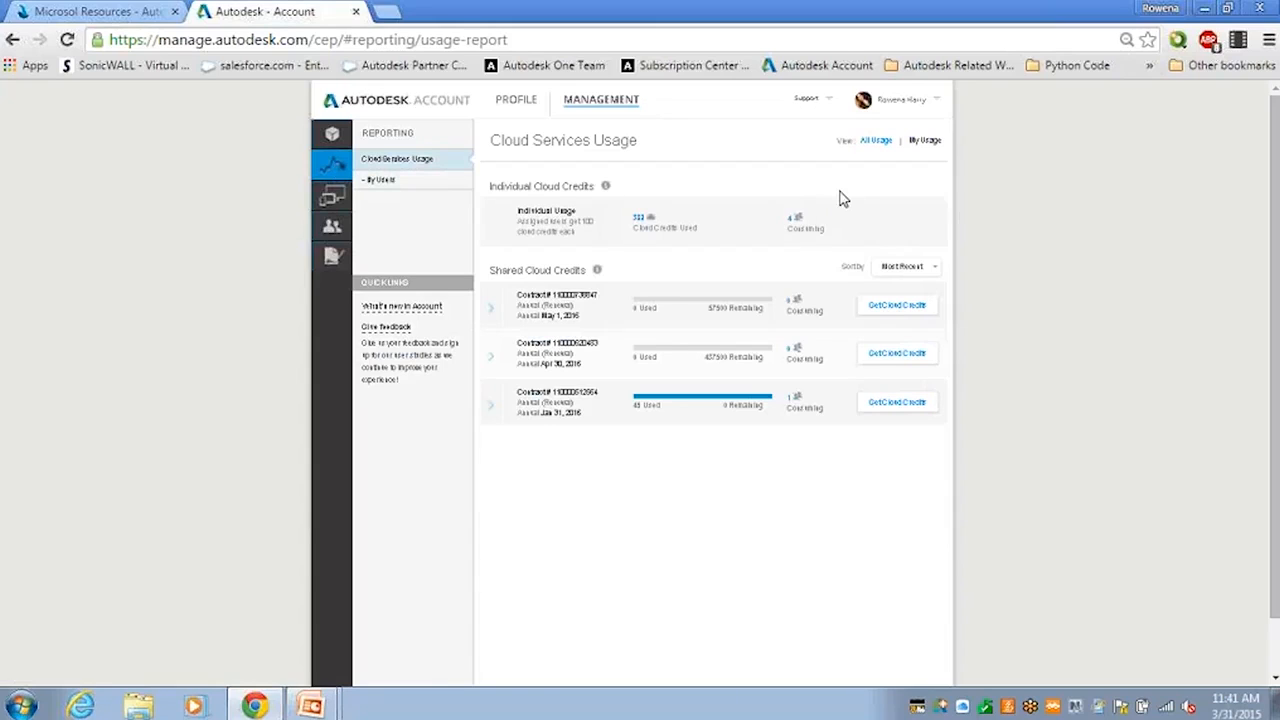
left_click(911, 145)
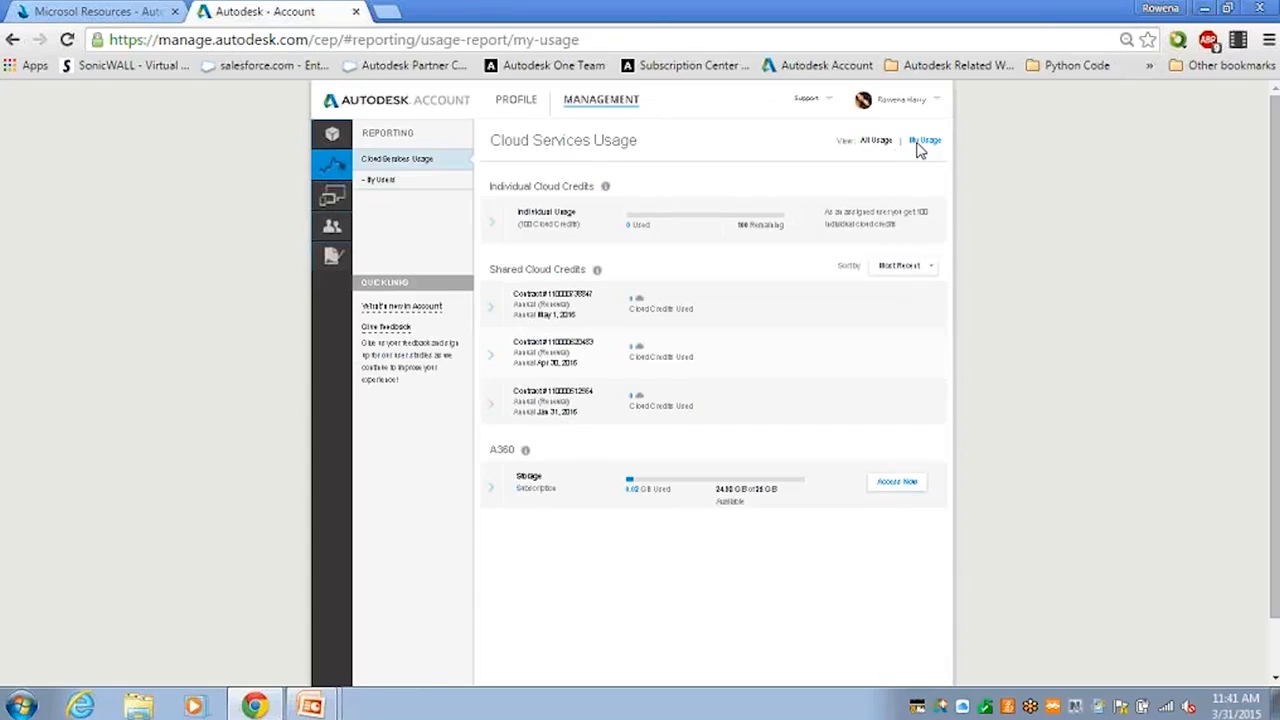
left_click(583, 106)
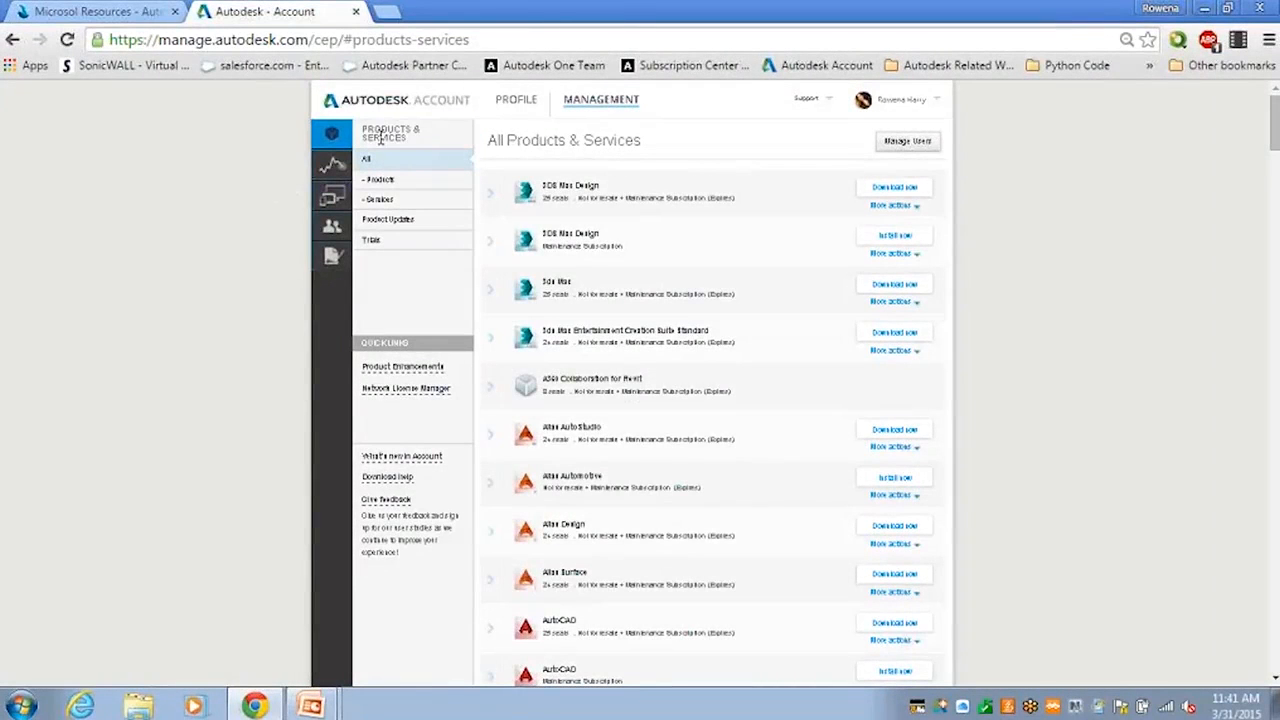
left_click(368, 175)
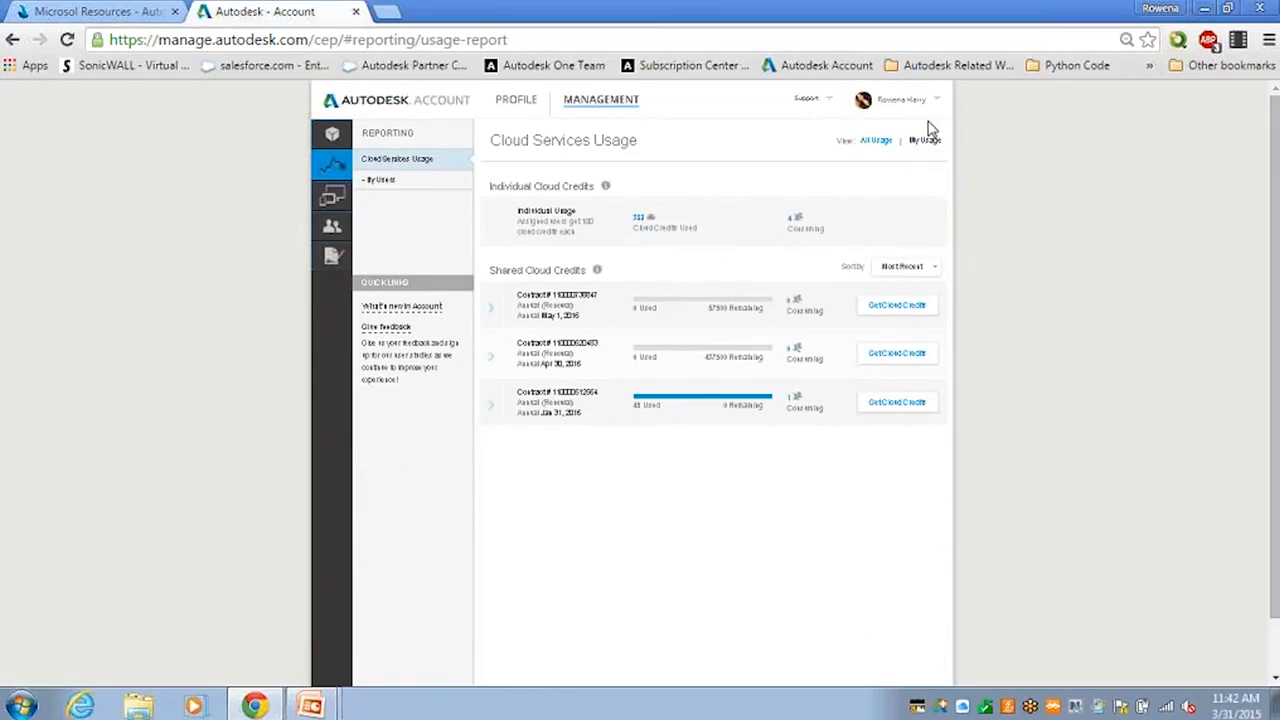
Step: Expand the first shared contract to confirm no cloud credits were used on any service
mouse_move(930, 130)
left_click(486, 320)
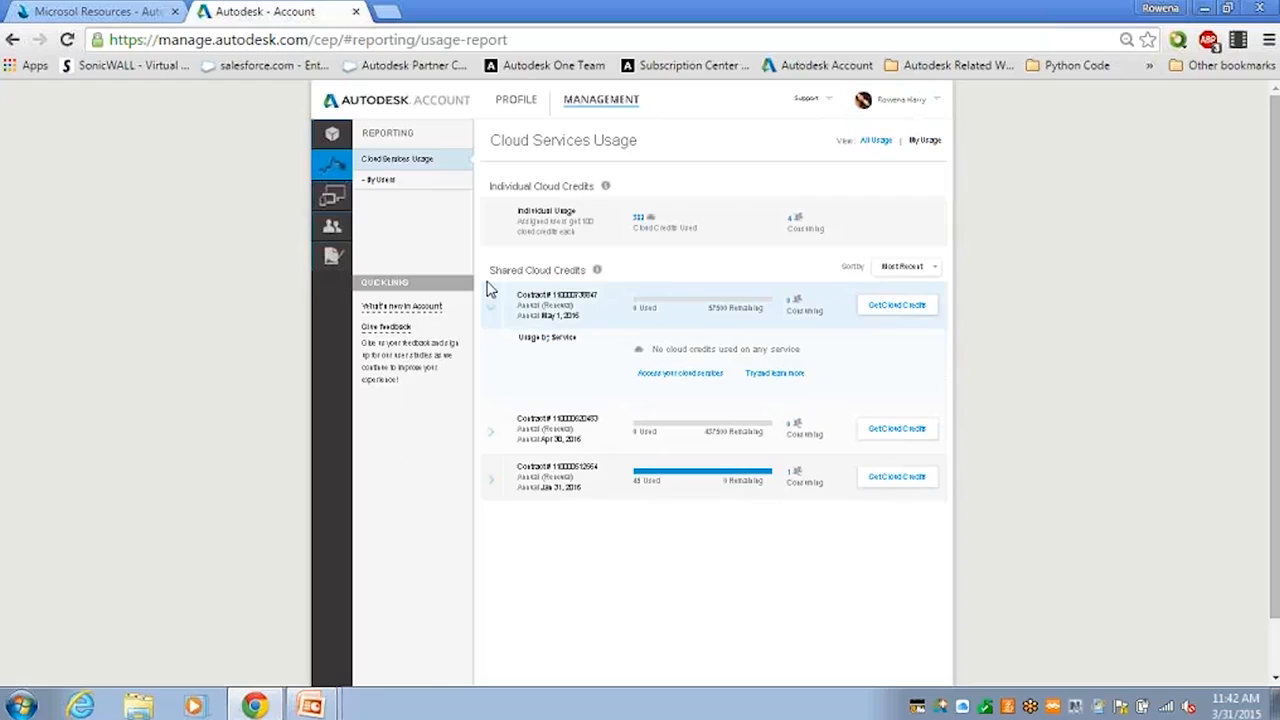
Step: Filter Products & Services to Services and browse entries like Photo to 3D, Rendering and Storage
left_click(669, 383)
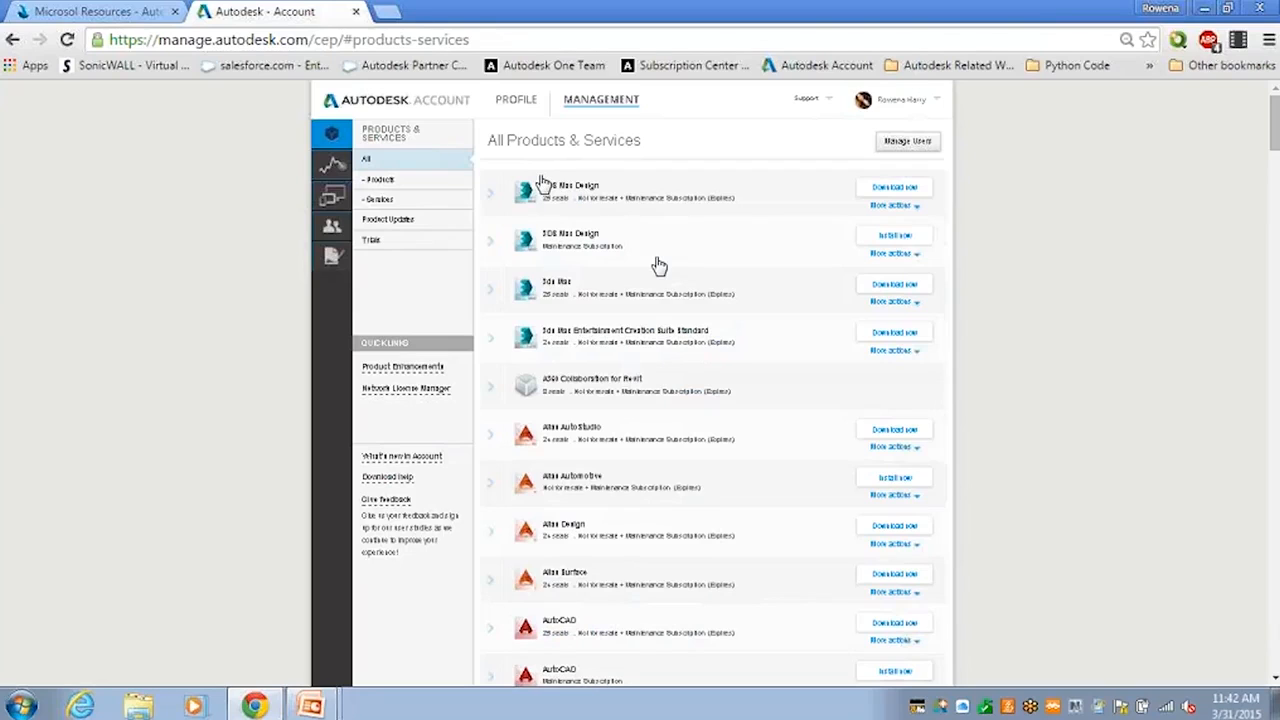
left_click(440, 203)
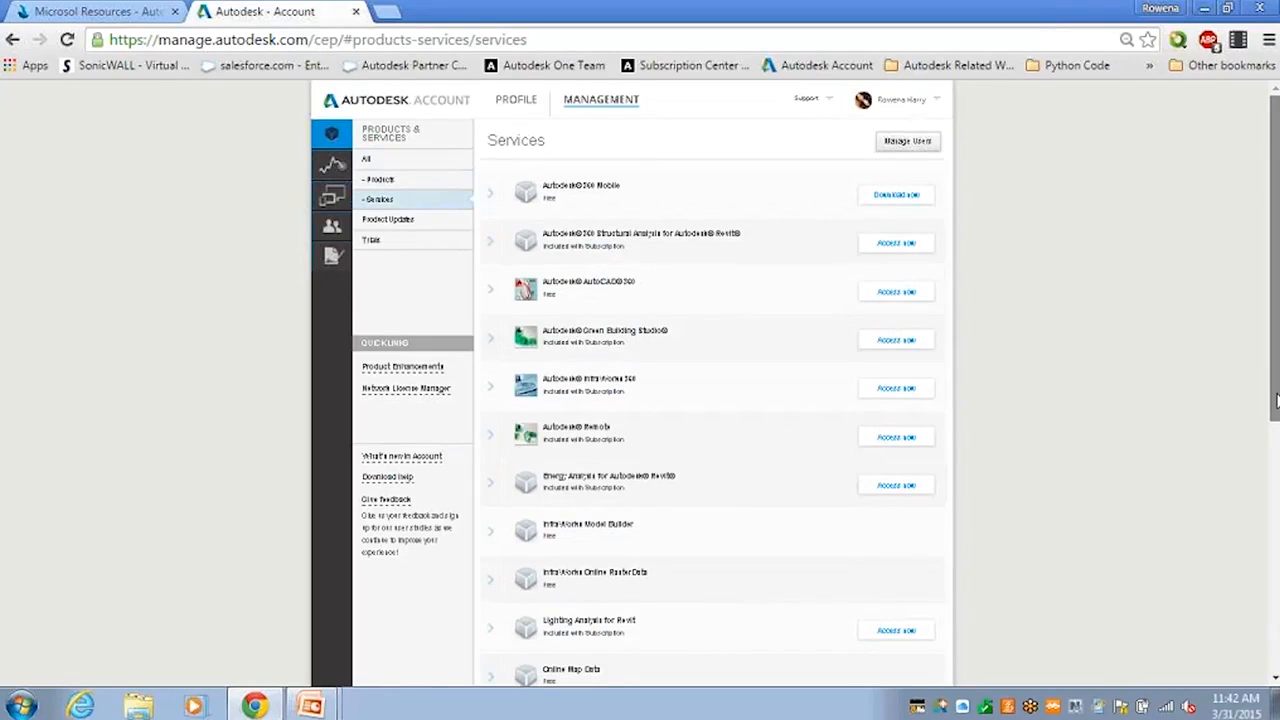
left_click_drag(1277, 400, 1277, 450)
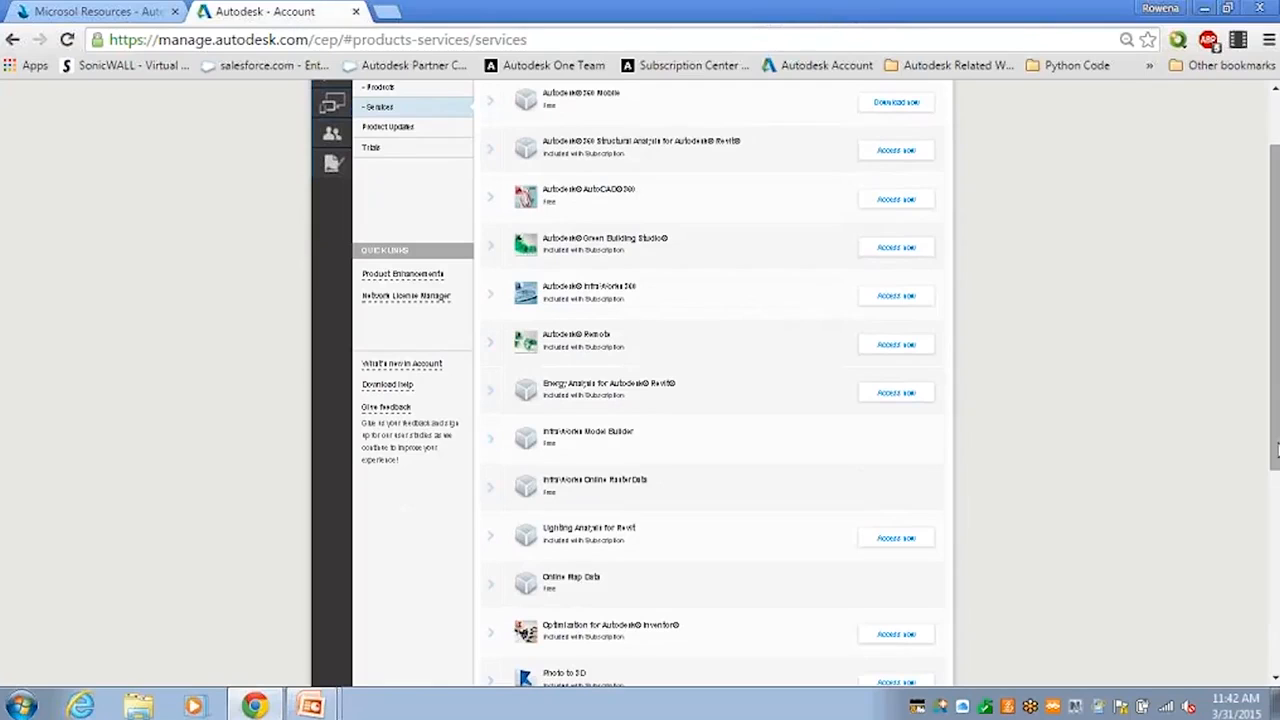
right_click(1277, 302)
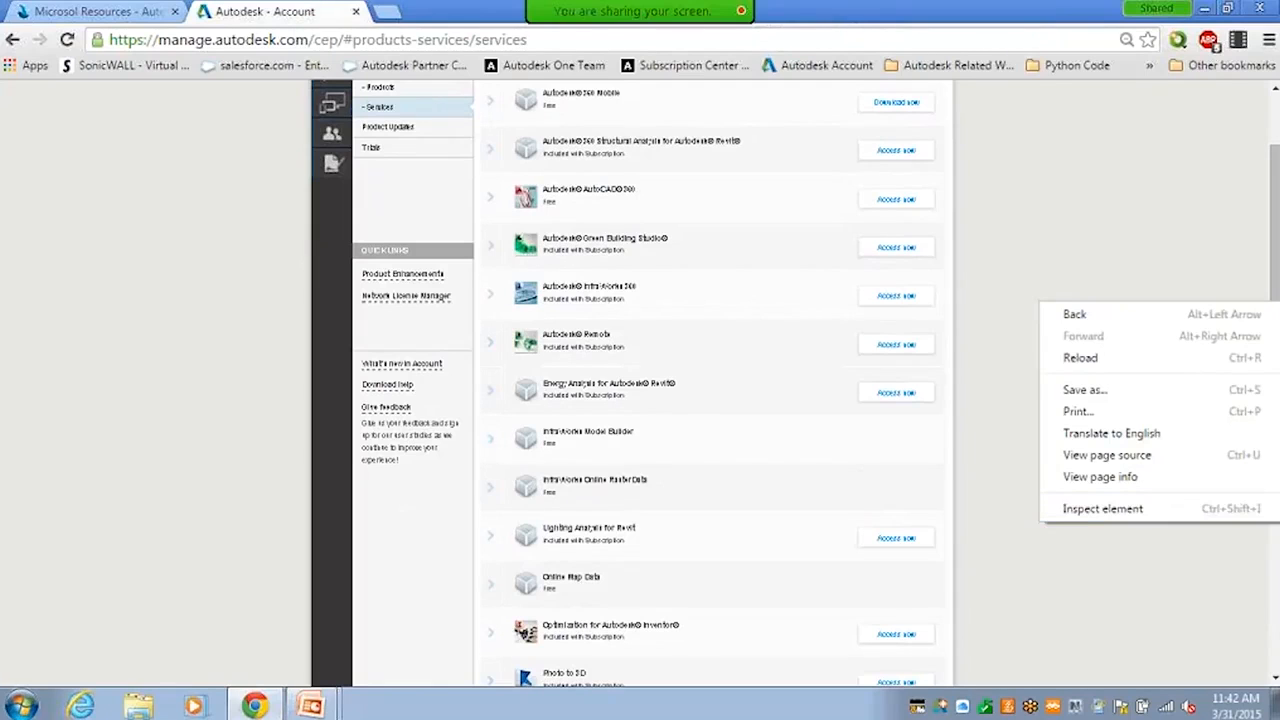
left_click(1277, 613)
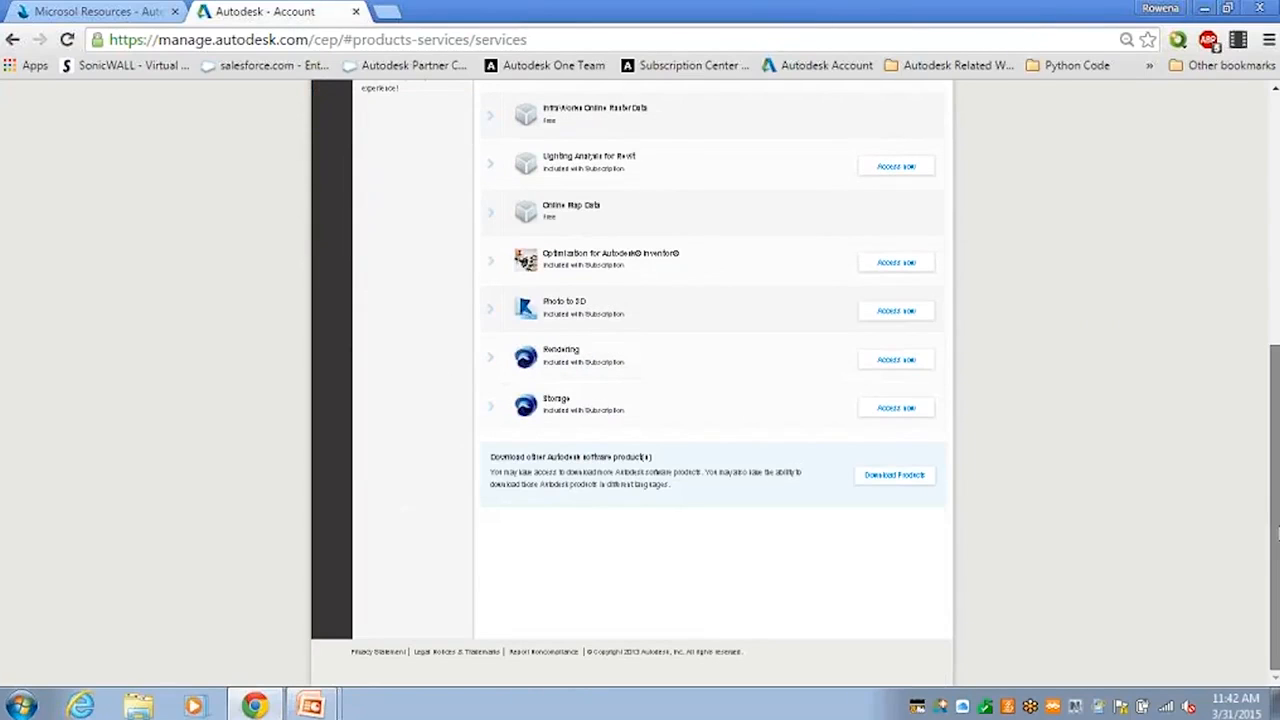
scroll(1277, 447, "up", 2)
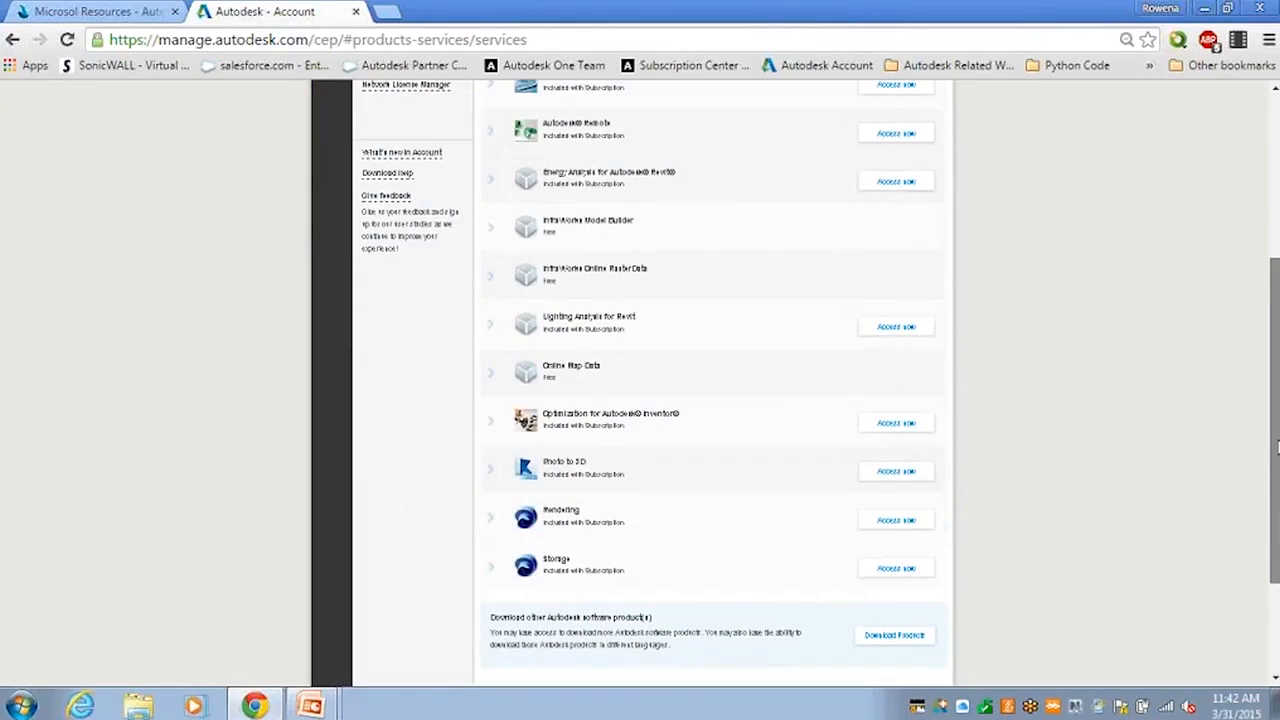
left_click_drag(1277, 447, 1277, 341)
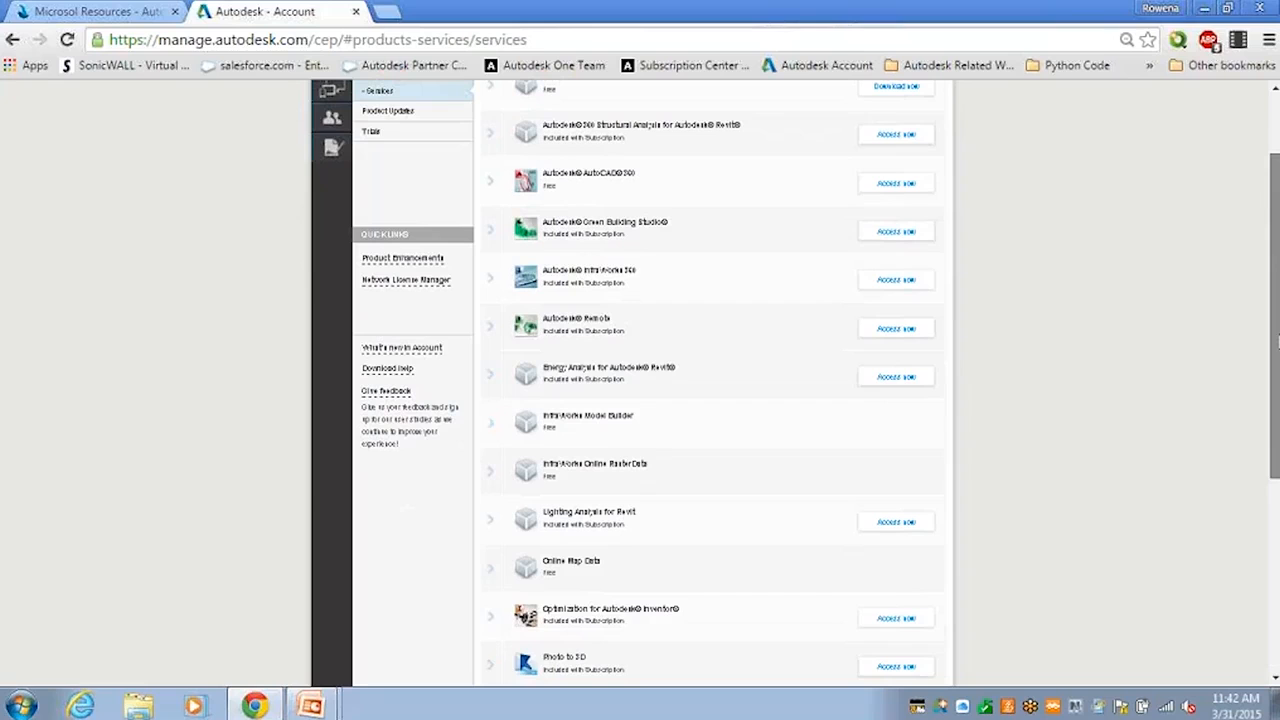
left_click_drag(1277, 340, 1277, 292)
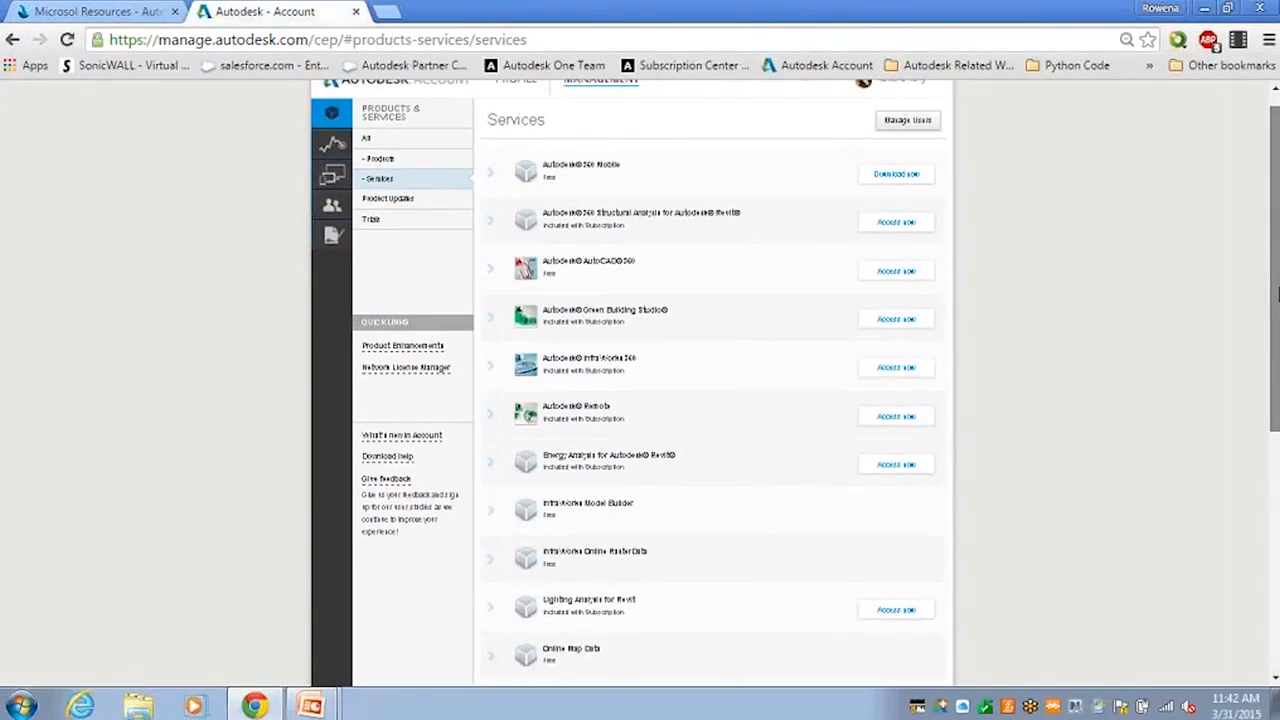
left_click_drag(1277, 292, 1277, 445)
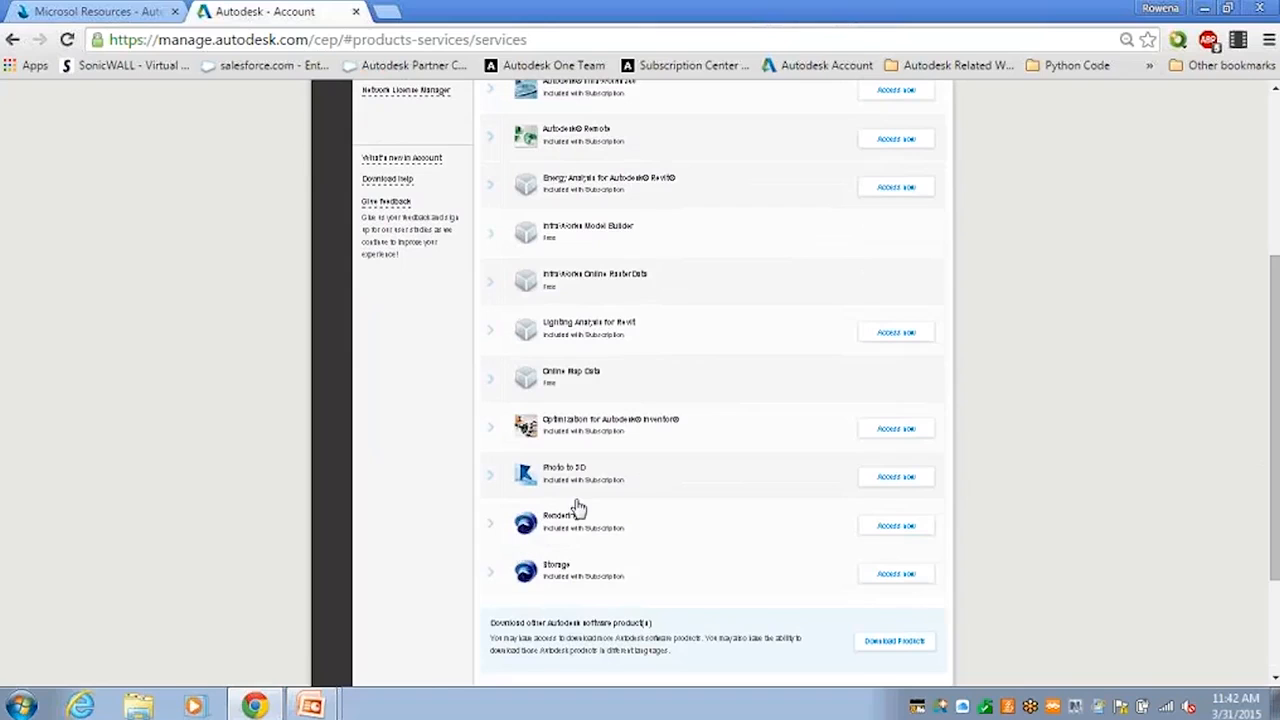
Step: Launch the Rendering service to view five Autodesk sample-project renderings in A360 My Renderings
left_click(877, 533)
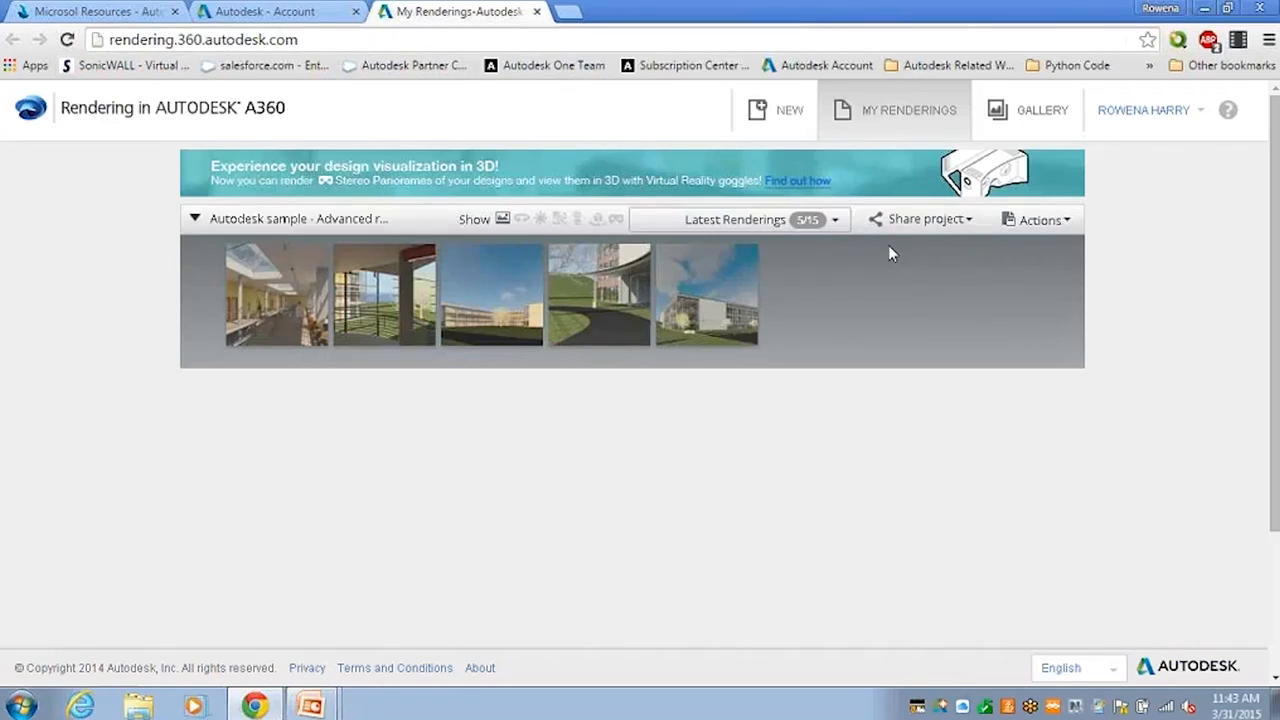
key("alt+Tab")
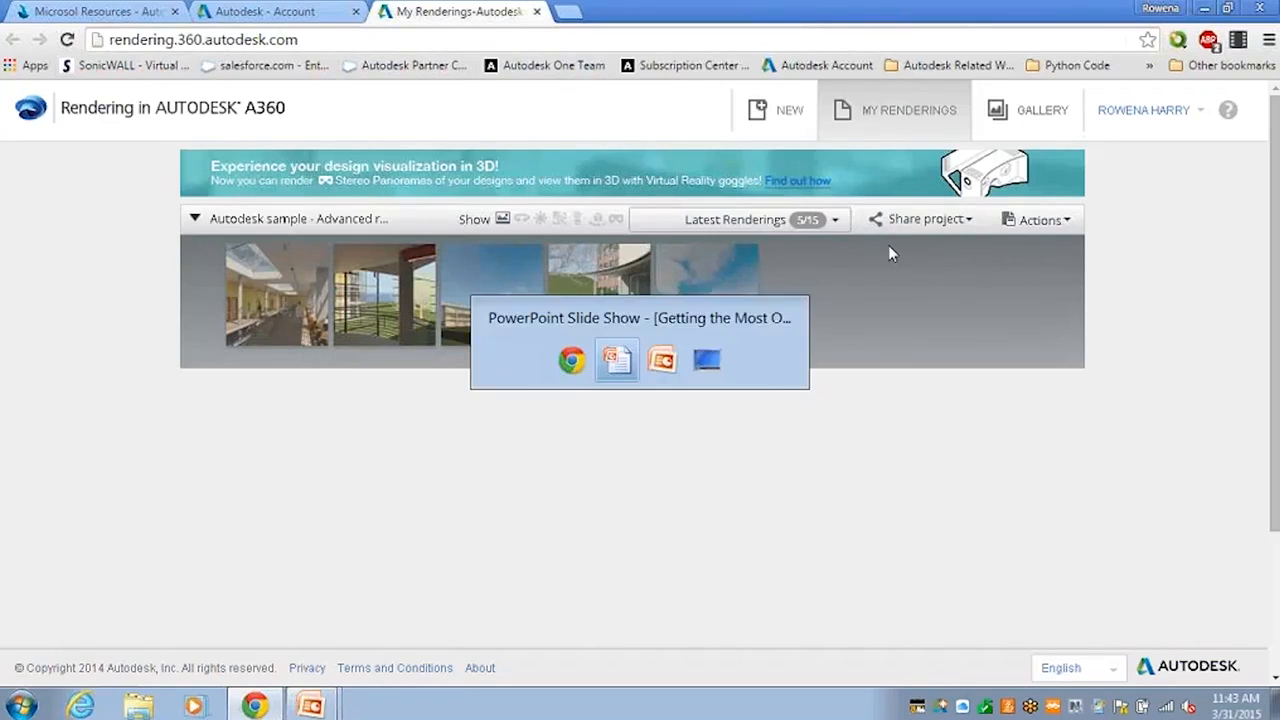
key("alt+Tab")
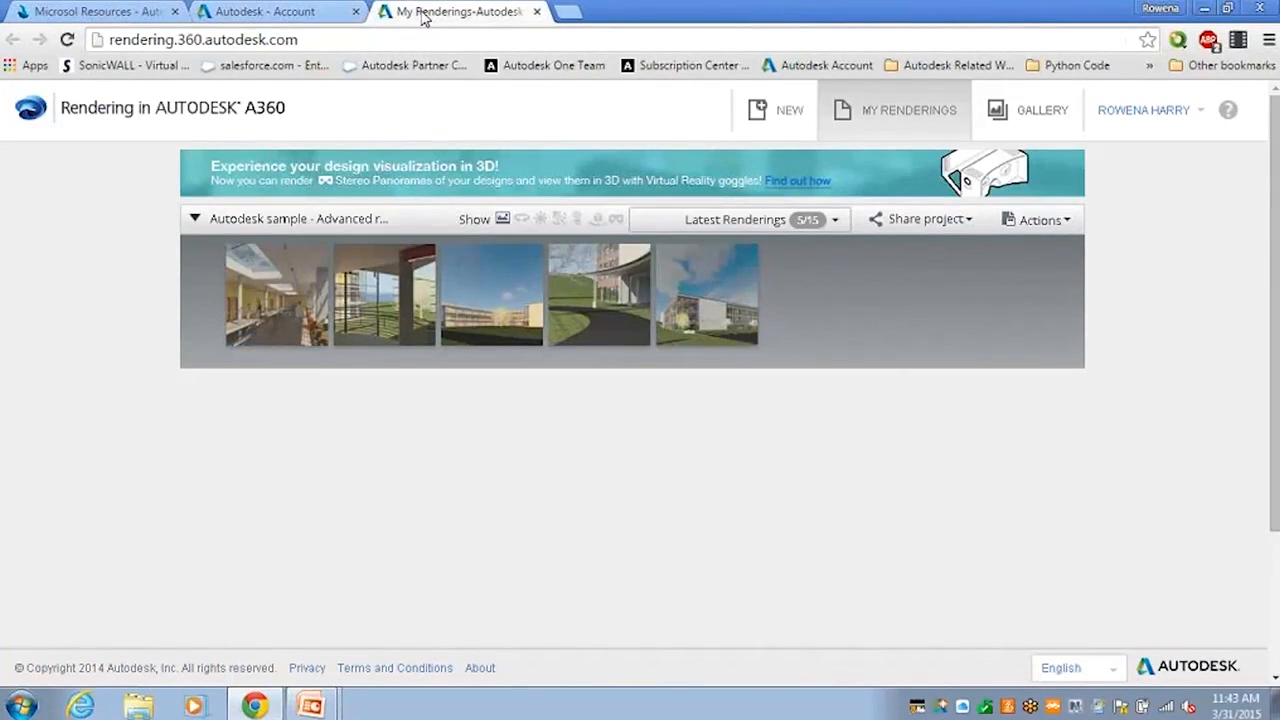
Step: Return to Autodesk Account and review three annual contracts expiring Jan 31, Apr 30 and May 1, 2016
left_click(294, 15)
left_click_drag(1276, 295, 1276, 150)
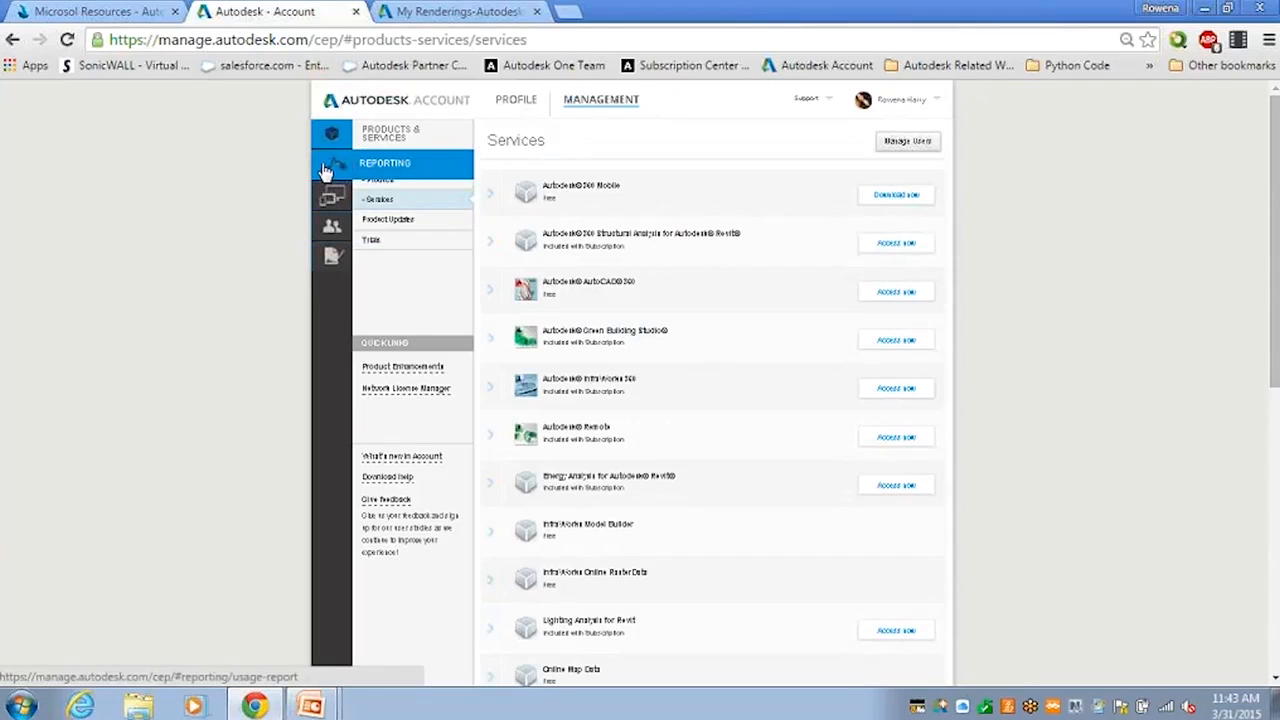
left_click(328, 266)
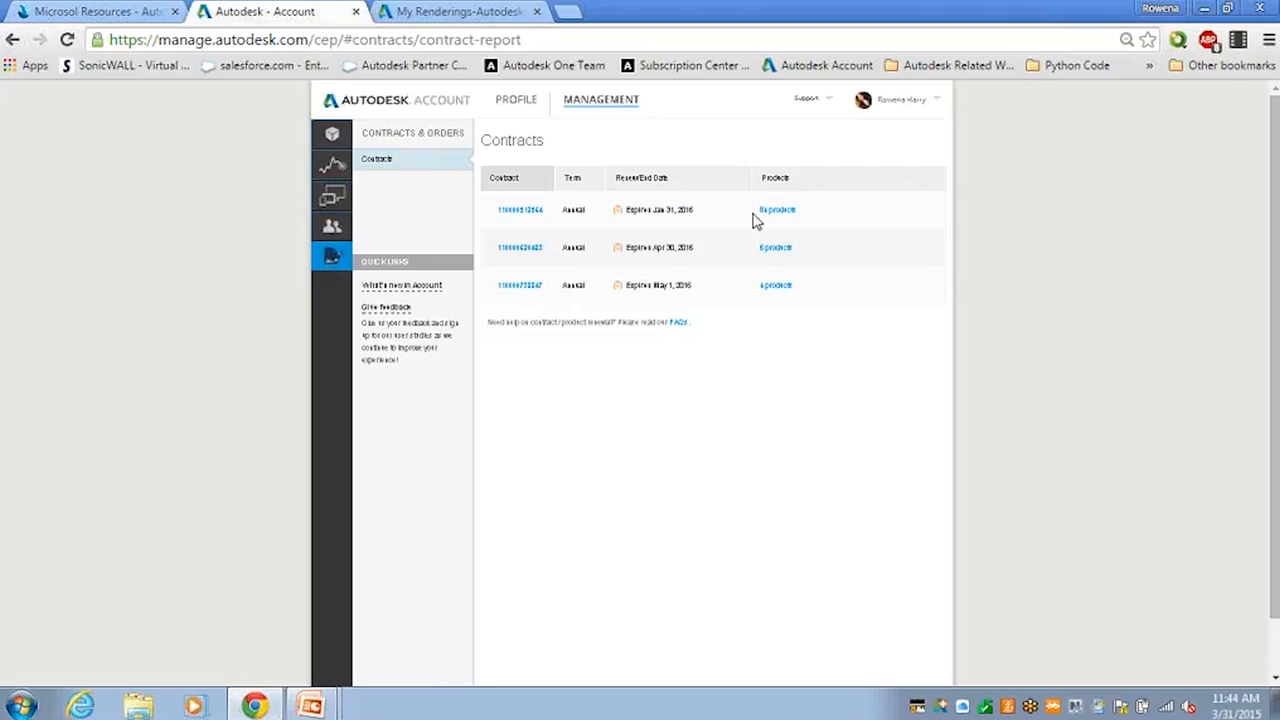
mouse_move(772, 218)
mouse_move(785, 294)
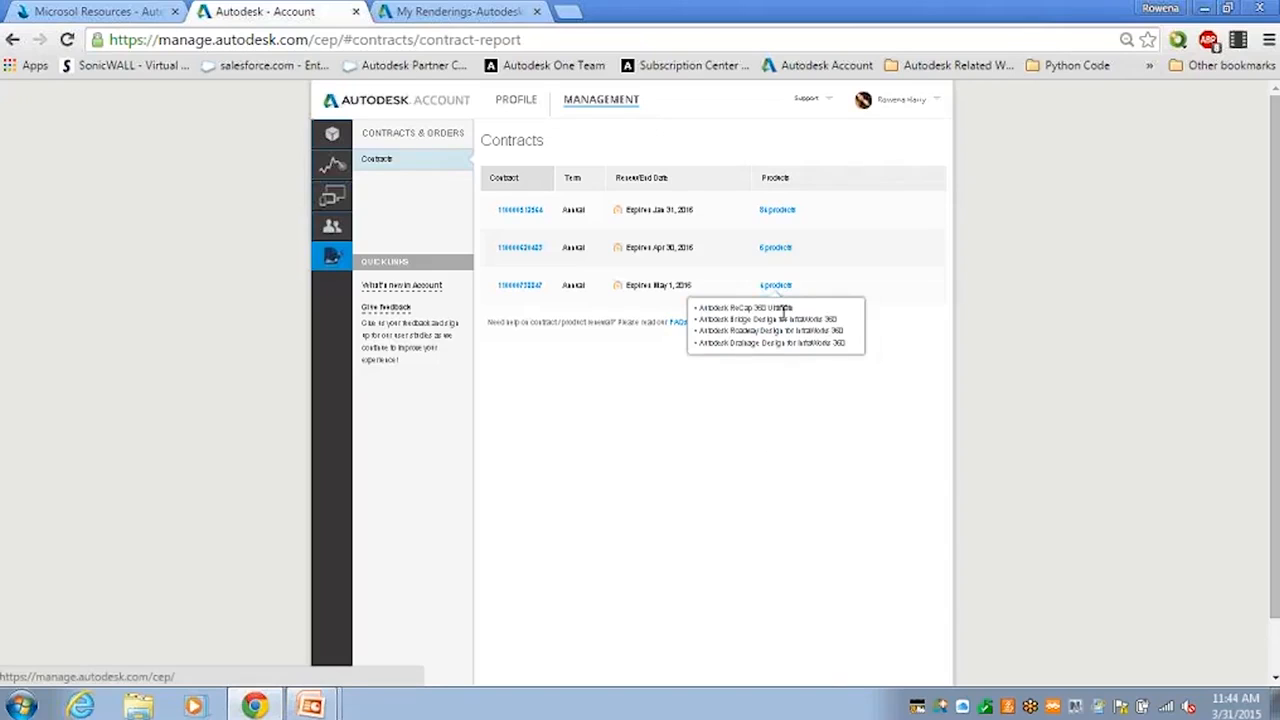
mouse_move(776, 258)
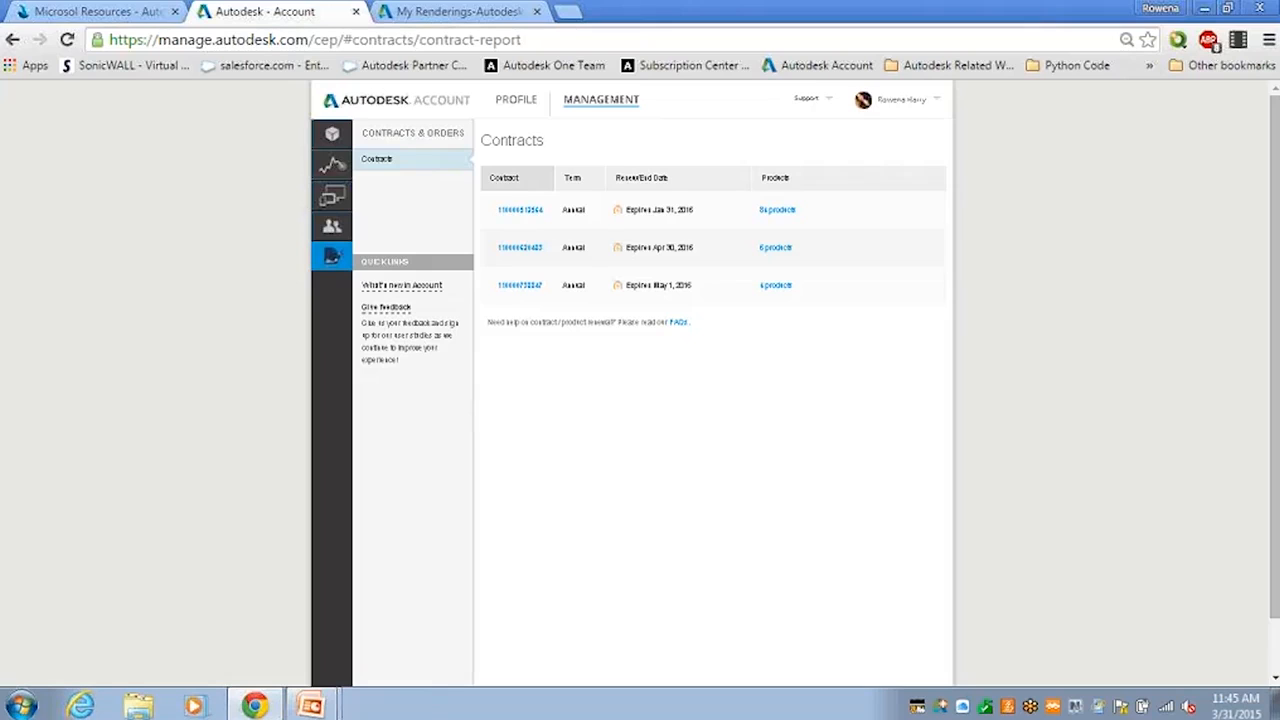
Step: List the first contract's products, then advance the slide show to 'How to view contract details'
left_click(778, 211)
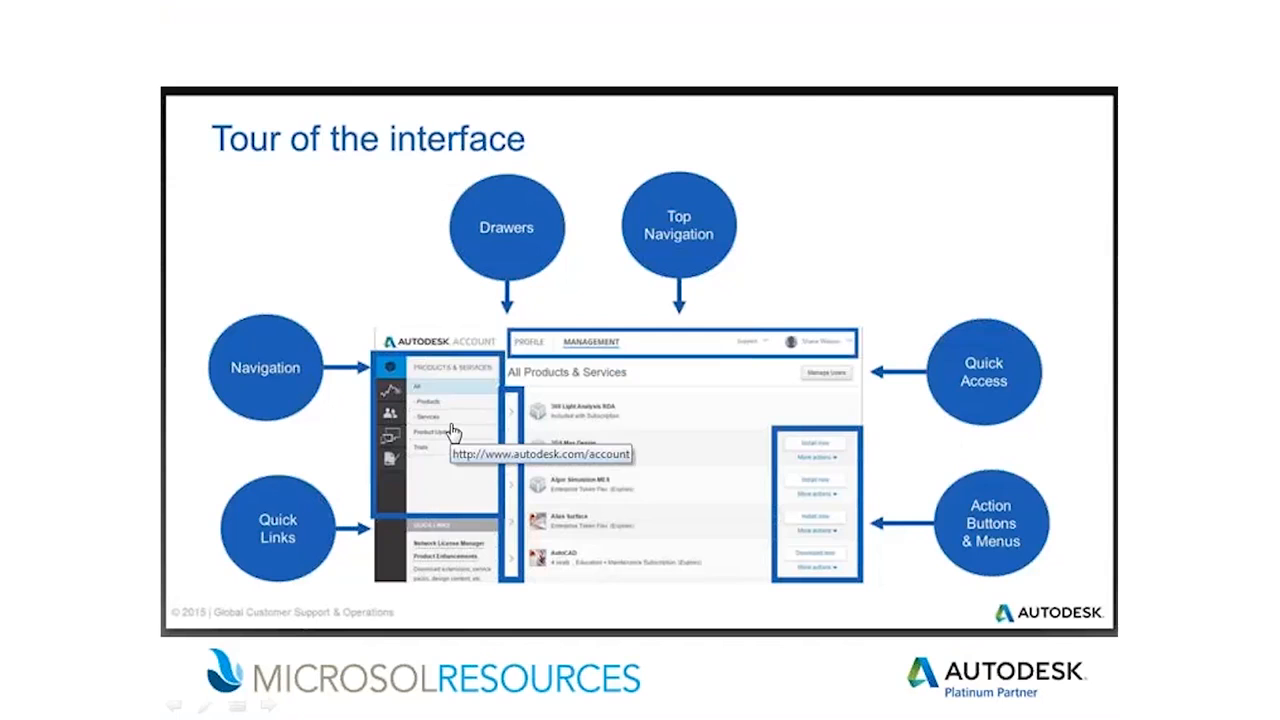
key("Right")
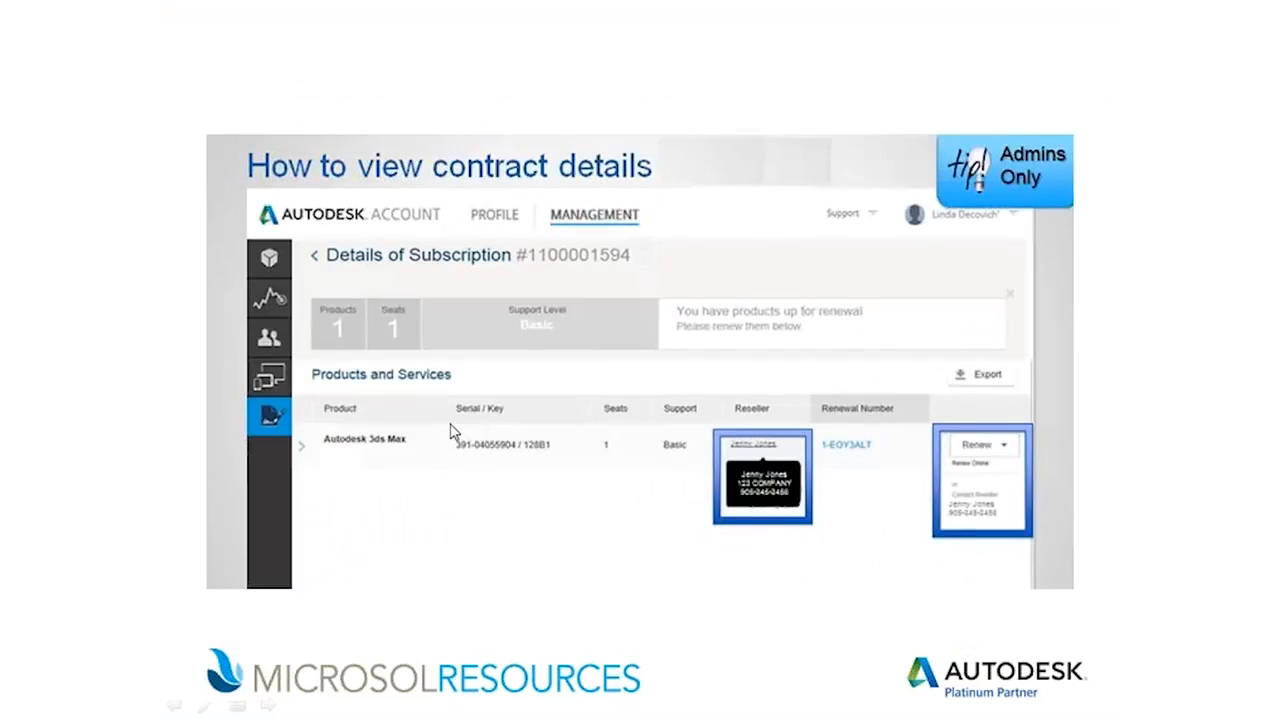